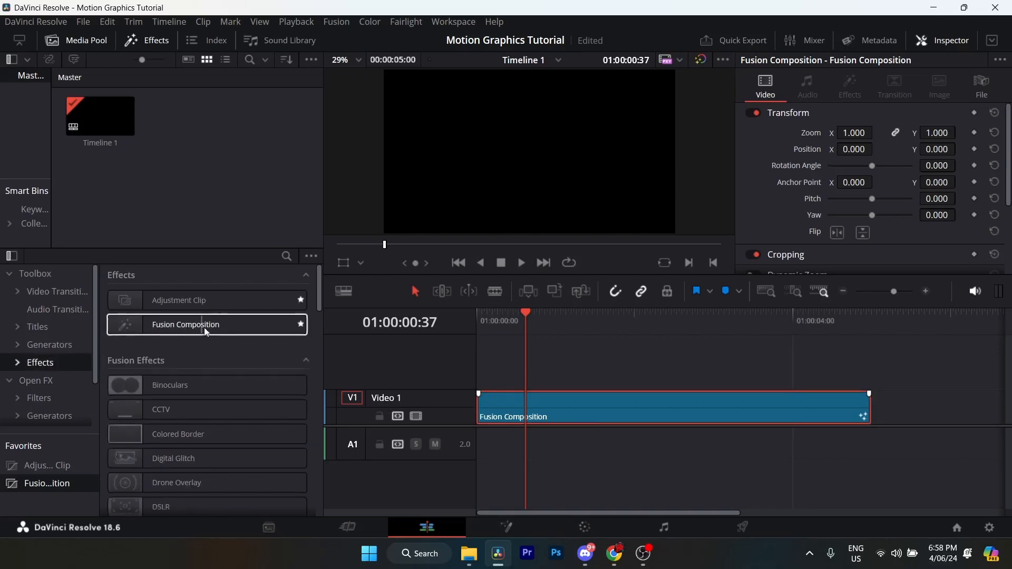
# - Open the Fusion Composition clip in the Fusion page and add a Background node
pyautogui.rightClick(584, 401)
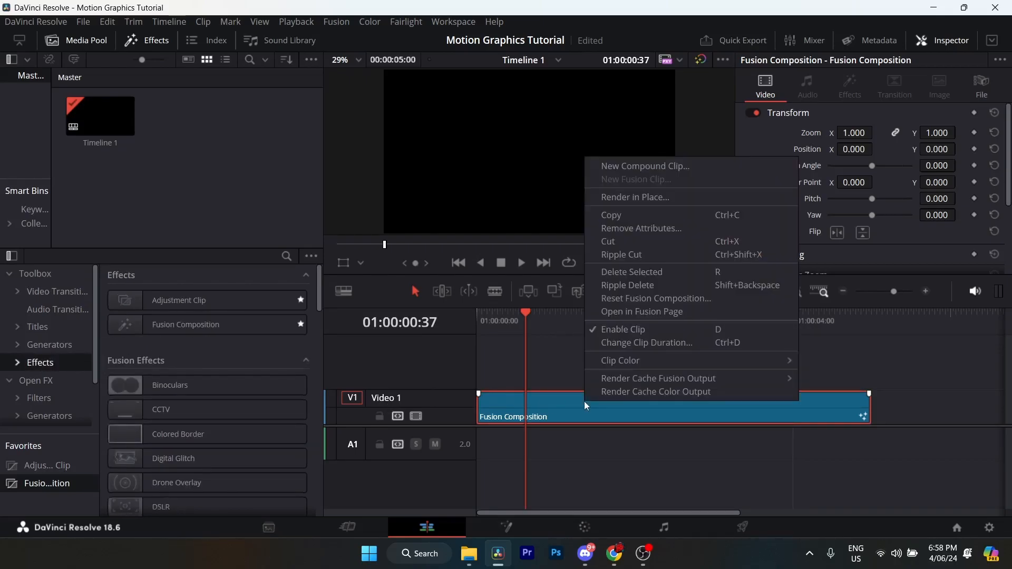
pyautogui.click(666, 314)
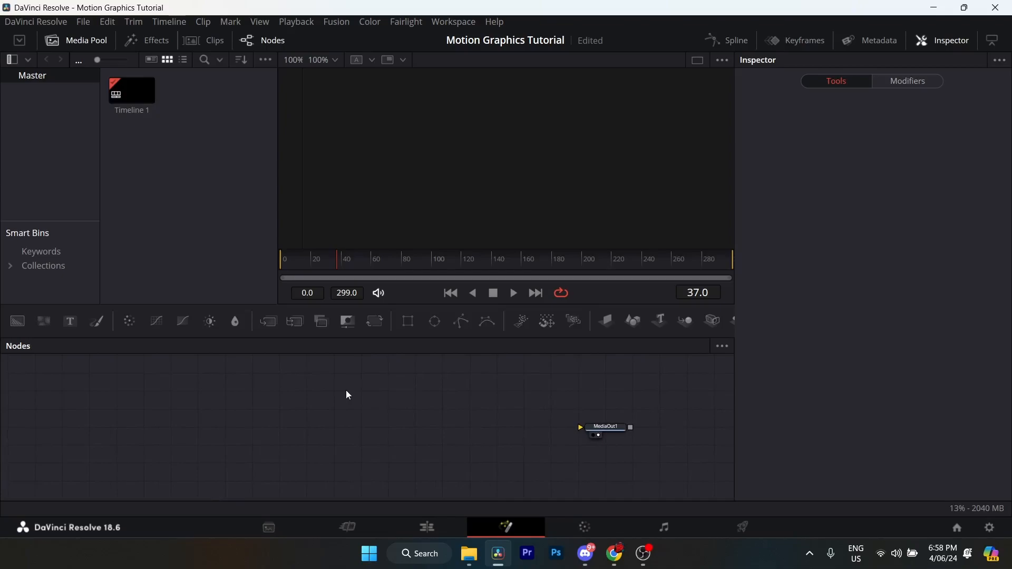
pyautogui.hotkey('shift', 'space')
pyautogui.write('Background')
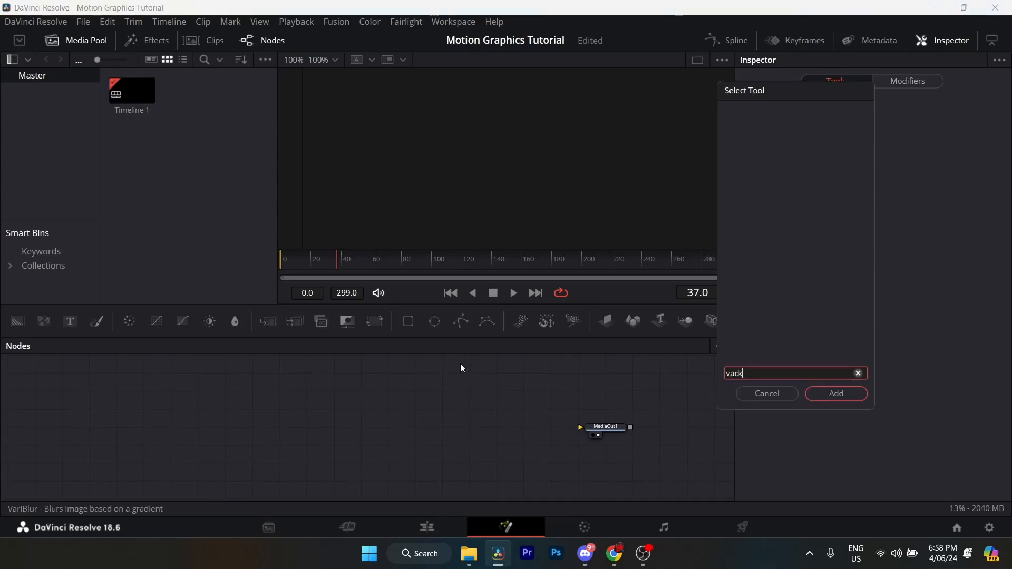
pyautogui.click(840, 399)
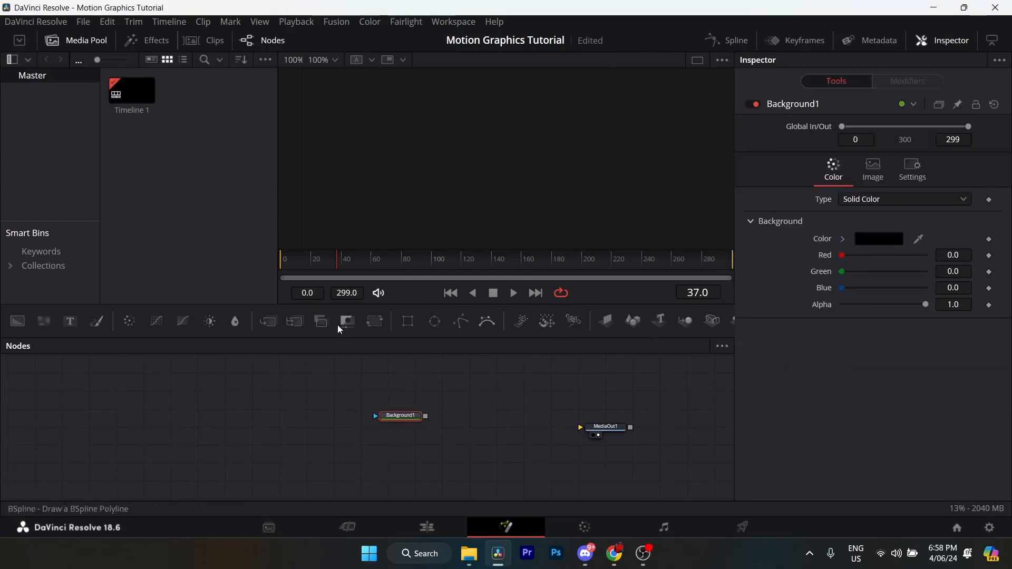
# - Connect the Background1 node to MediaOut1 and spread the two nodes far apart, leaving no second Background node
pyautogui.moveTo(16, 328); pyautogui.dragTo(246, 431)
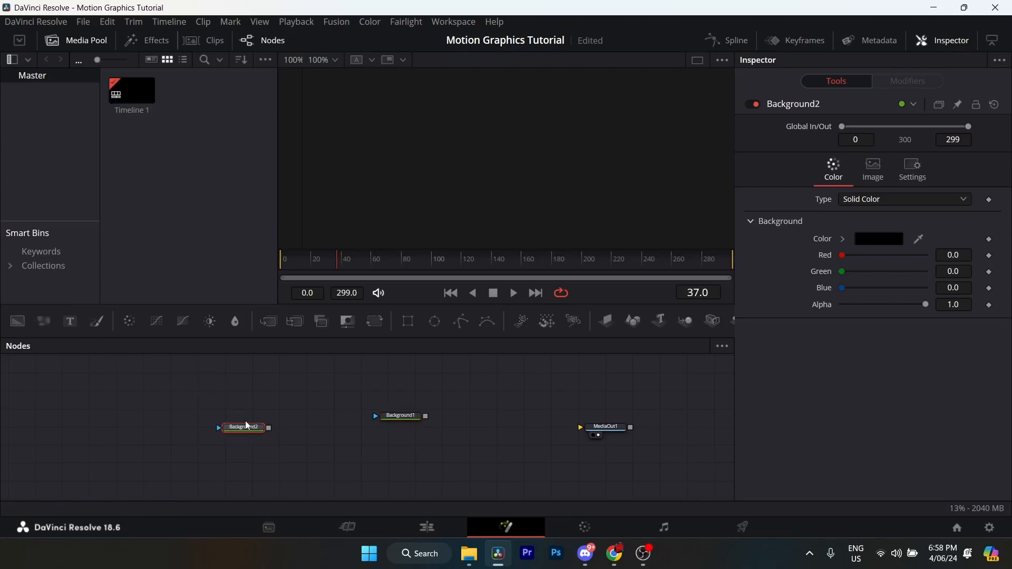
pyautogui.press('Delete')
pyautogui.moveTo(391, 423); pyautogui.dragTo(600, 426)
pyautogui.scroll(2, 520, 409)
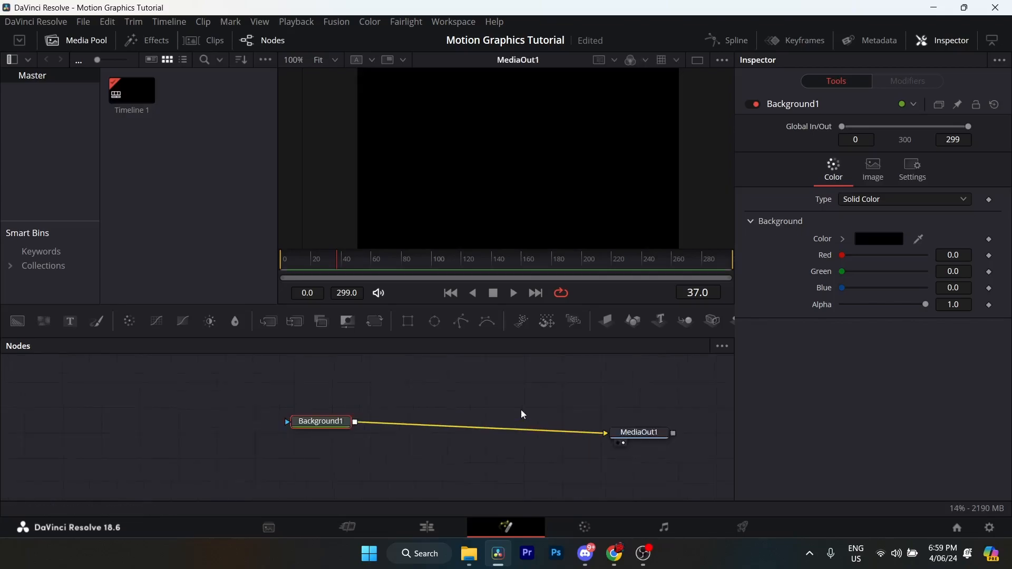
pyautogui.scroll(-1, 520, 409)
pyautogui.moveTo(287, 418); pyautogui.dragTo(138, 423)
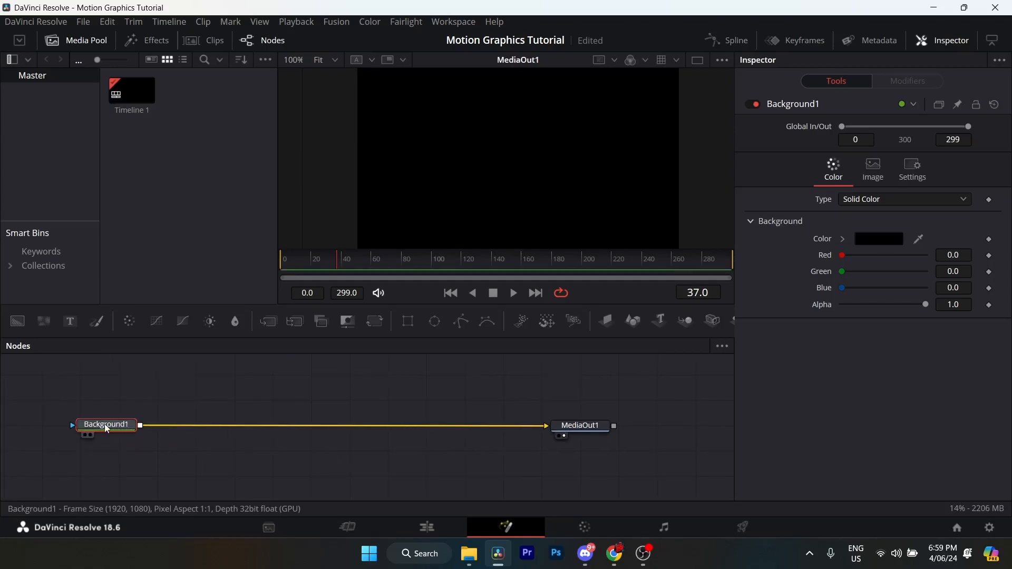
# - Set the Background1 colour to bright cyan with red 0.113725, green 1.0 and blue 0.968627
pyautogui.click(883, 243)
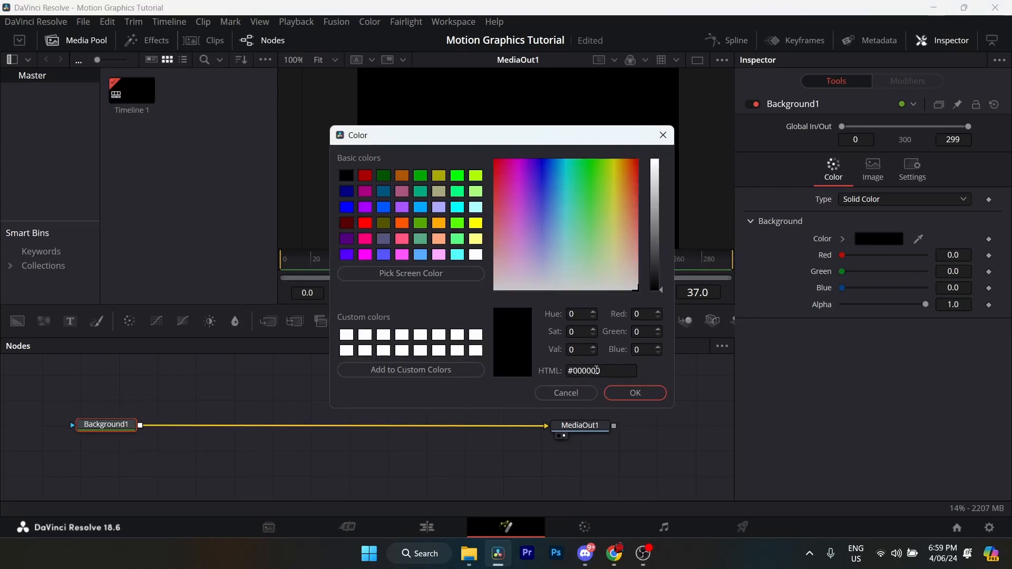
pyautogui.click(635, 392)
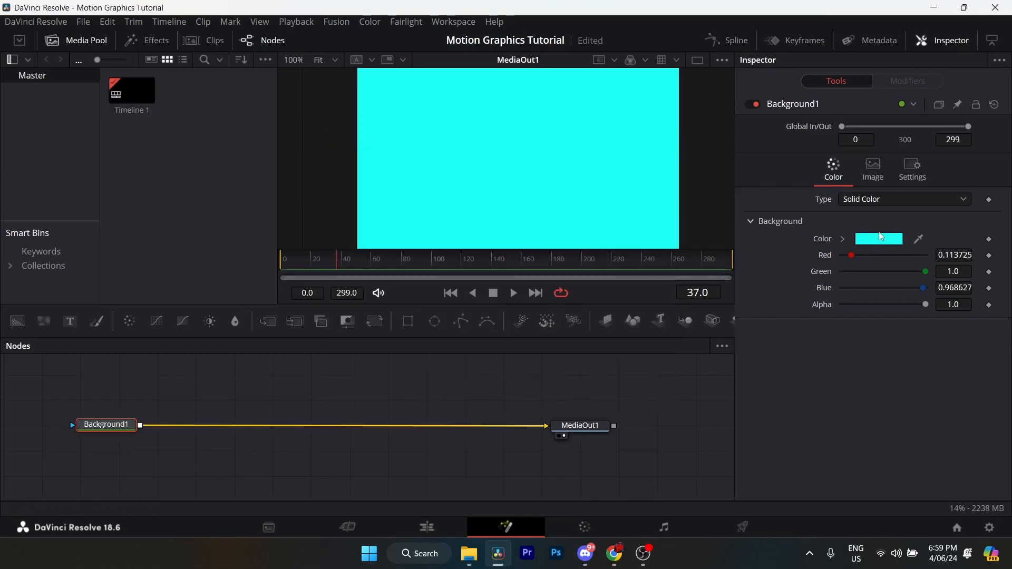
# - Add a Glow (Glo) node between Background1 and MediaOut1
pyautogui.moveTo(121, 427)
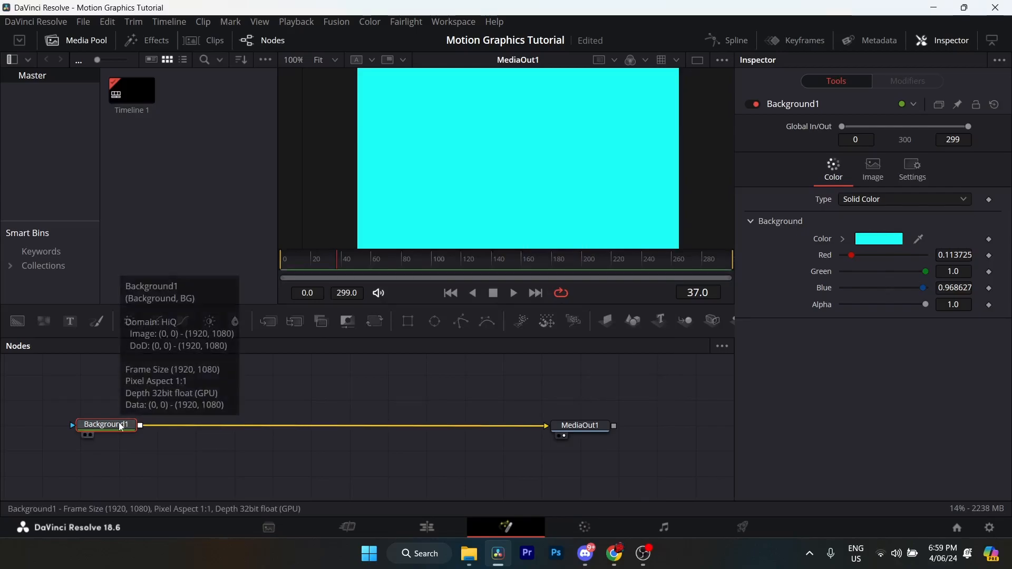
pyautogui.hotkey('shift', 'space')
pyautogui.write('Background')
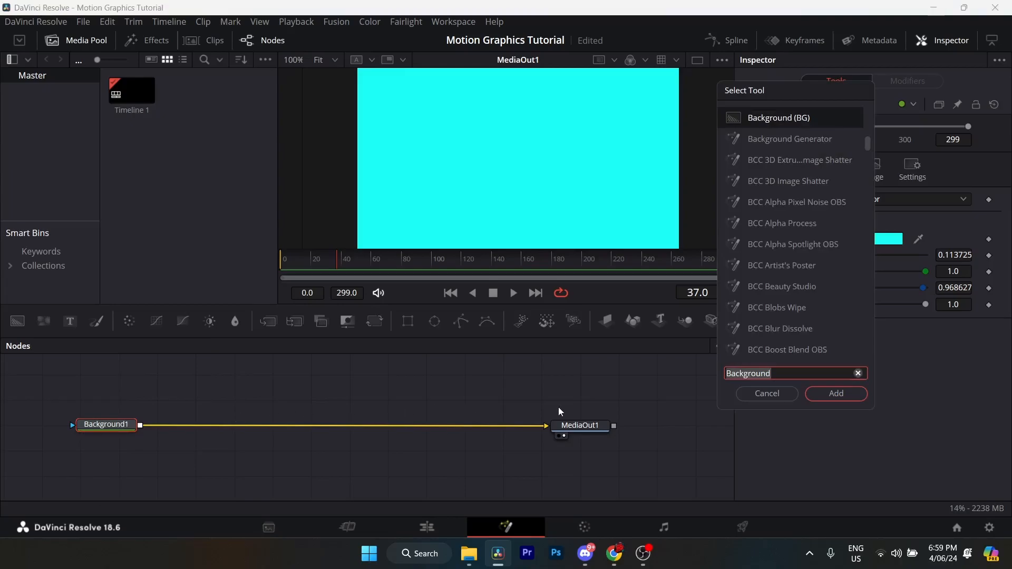
pyautogui.hotkey('ctrl', 'a')
pyautogui.write('glow')
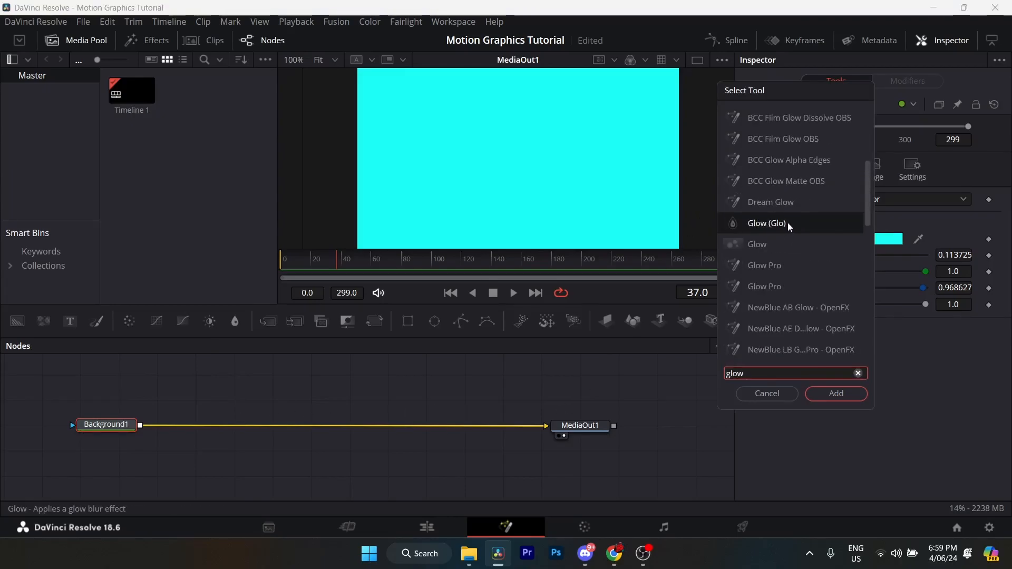
pyautogui.click(771, 227)
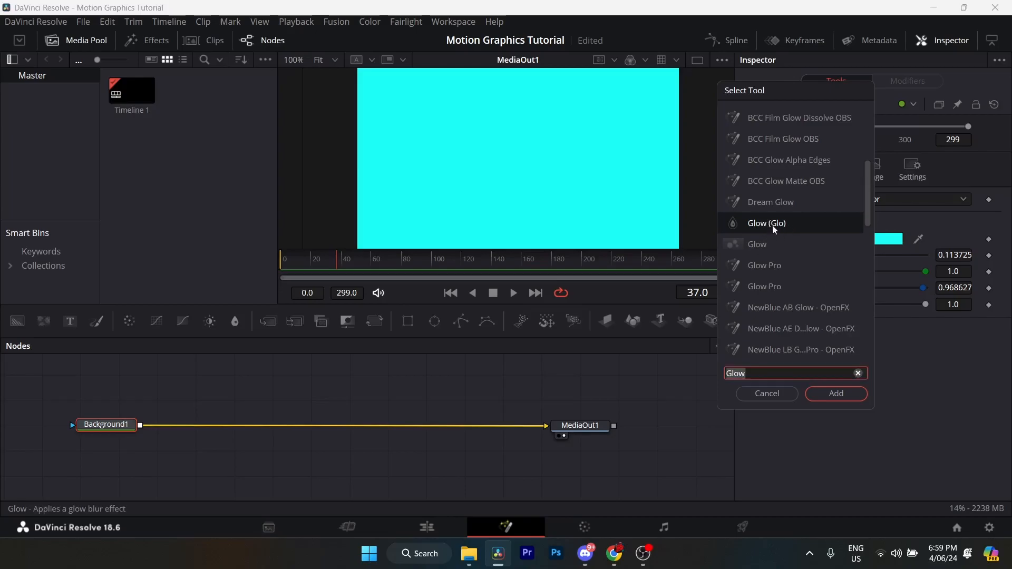
pyautogui.click(835, 397)
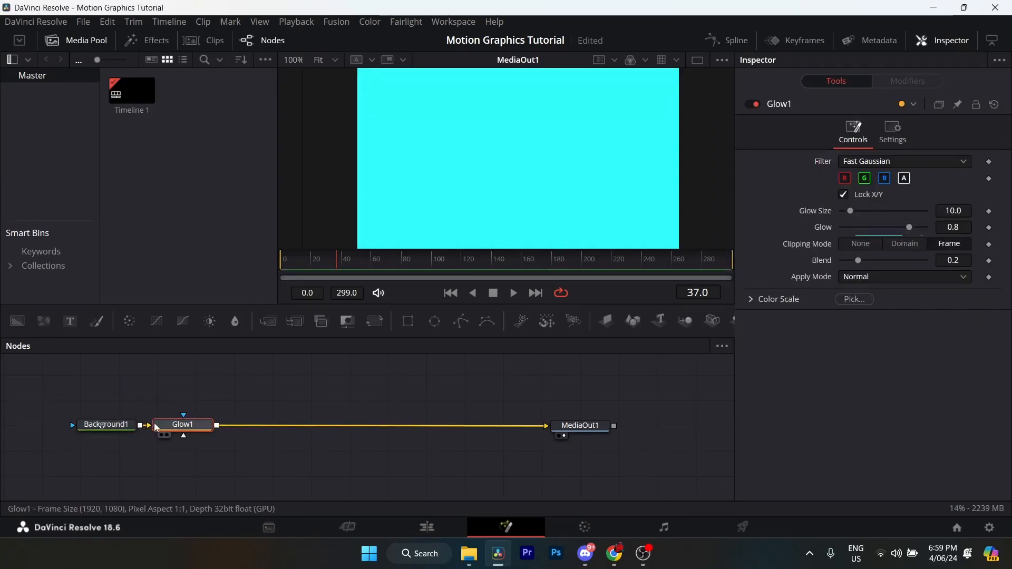
# - Set the Glow1 node's glow size to 65.4, glow to 0.717 and blend to 0.283
pyautogui.click(954, 210)
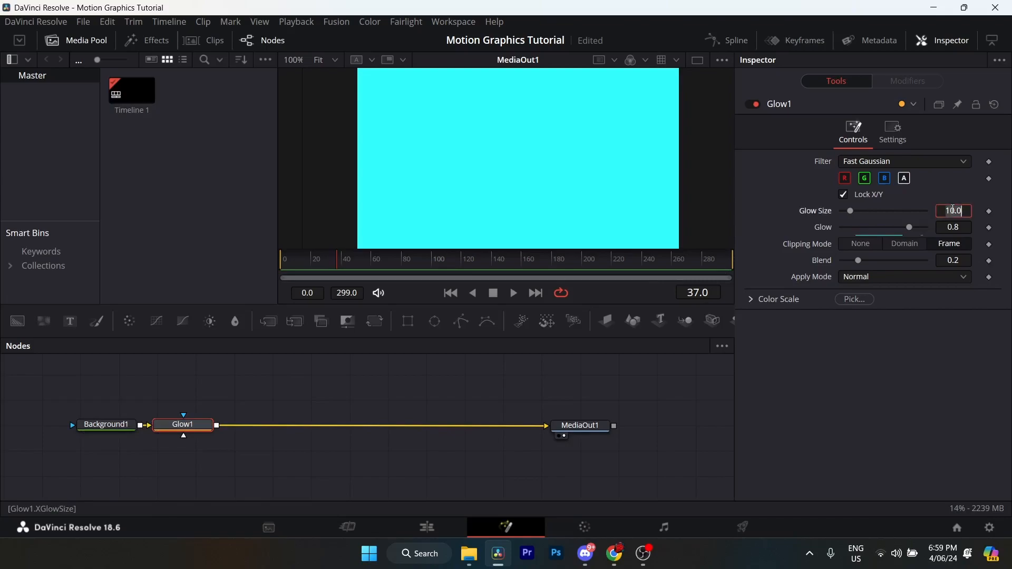
pyautogui.hotkey('ctrl', 'a')
pyautogui.write('65.4')
pyautogui.press('Tab')
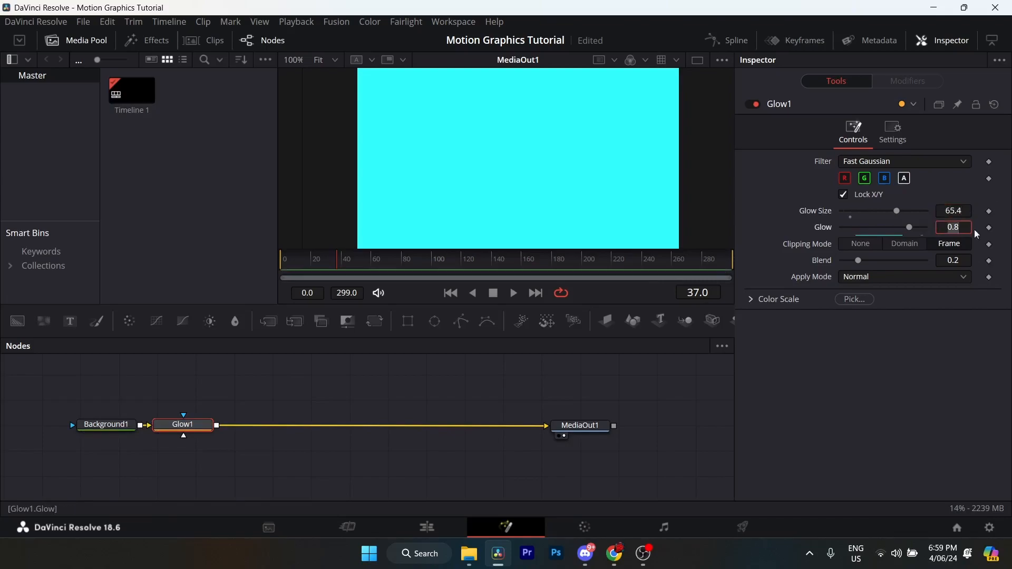
pyautogui.write('0.717')
pyautogui.press('Tab')
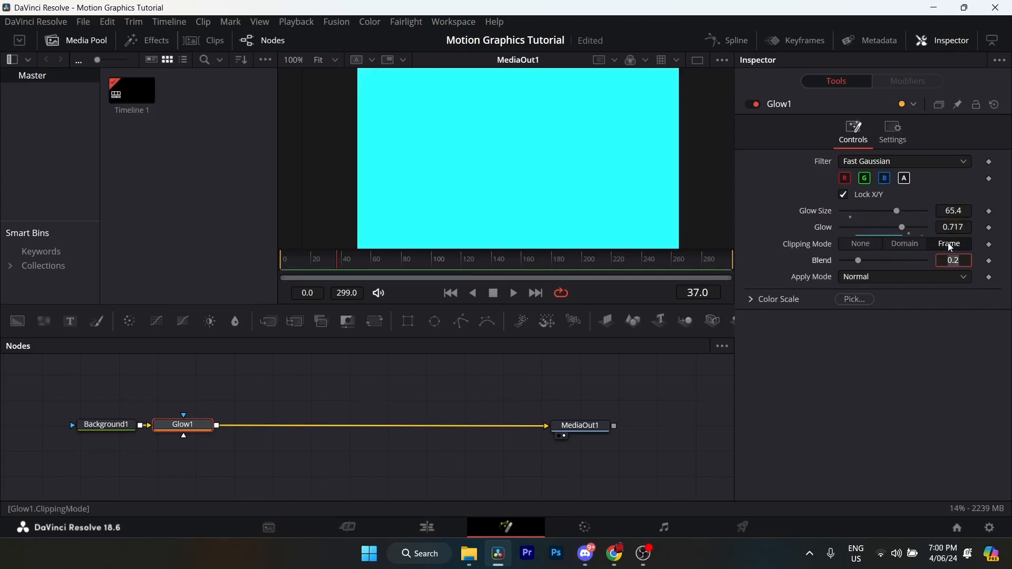
pyautogui.write('0.283')
pyautogui.press('Return')
# - Add the built-in Vignette effect node directly after Glow1
pyautogui.hotkey('ctrl', 'space')
pyautogui.write('Glow')
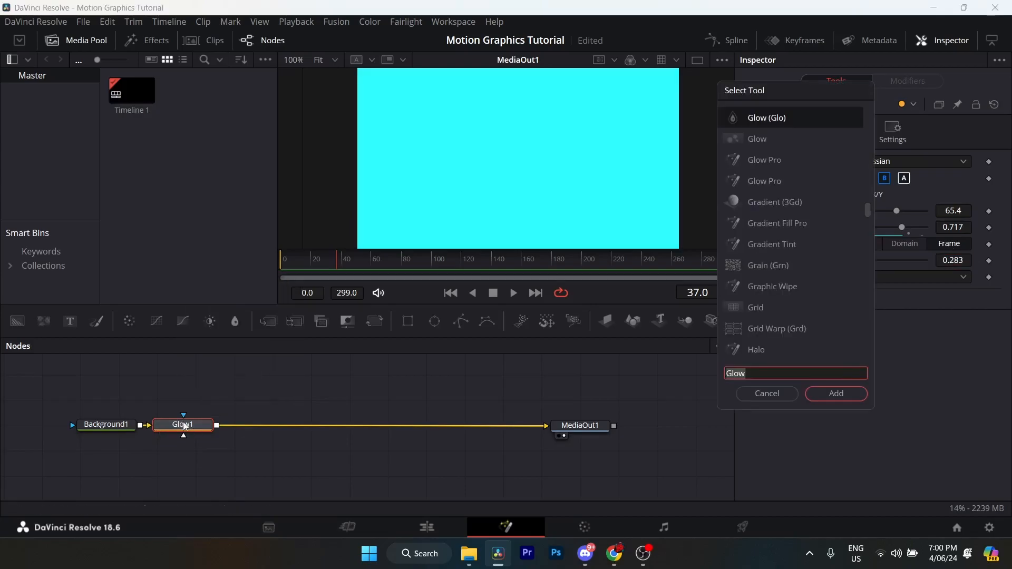
pyautogui.write('vigne')
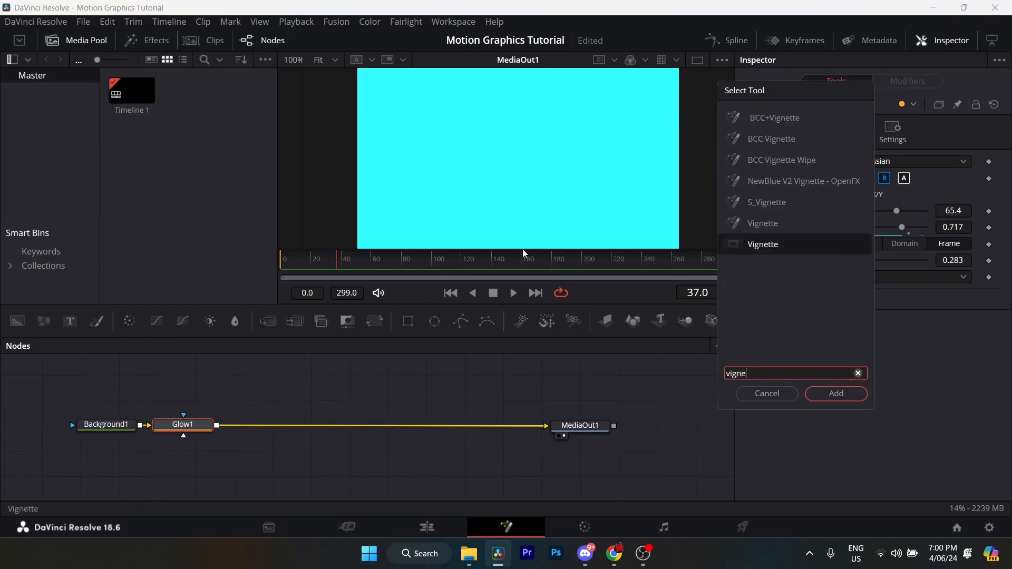
pyautogui.click(832, 249)
pyautogui.click(836, 393)
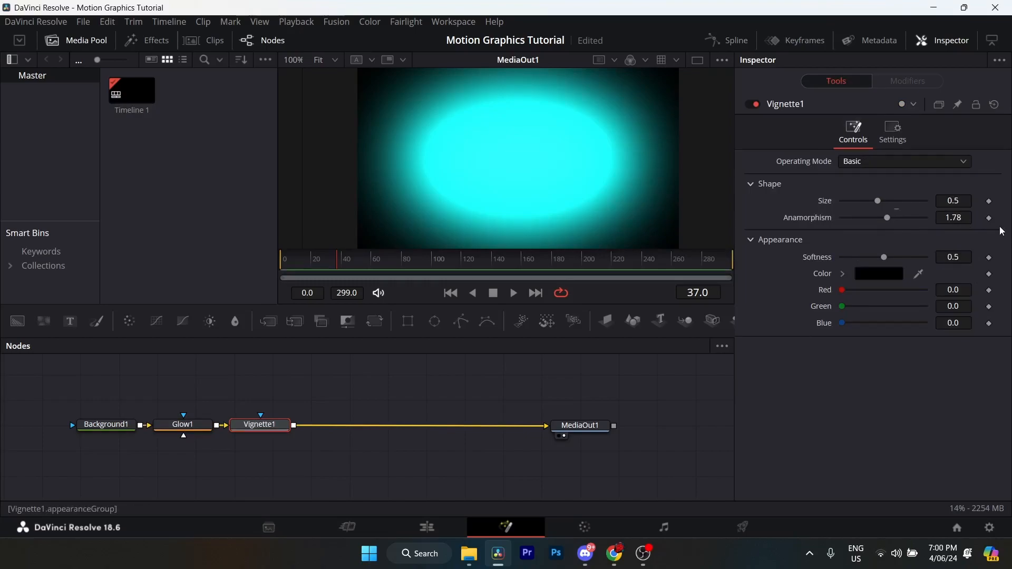
# - Set the anamorphism of the Vignette1 node to 3.0
pyautogui.click(959, 201)
pyautogui.doubleClick(955, 218)
pyautogui.write('3')
pyautogui.press('Return')
# - Raise the Vignette1 softness to about 0.858 and save the project
pyautogui.click(960, 258)
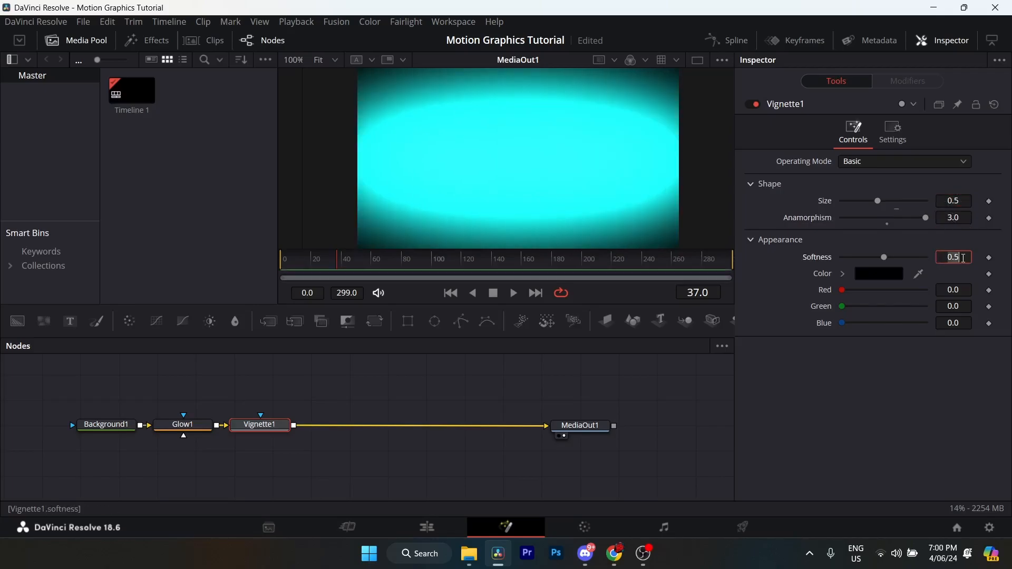
pyautogui.press('BackSpace')
pyautogui.write('7')
pyautogui.press('Tab')
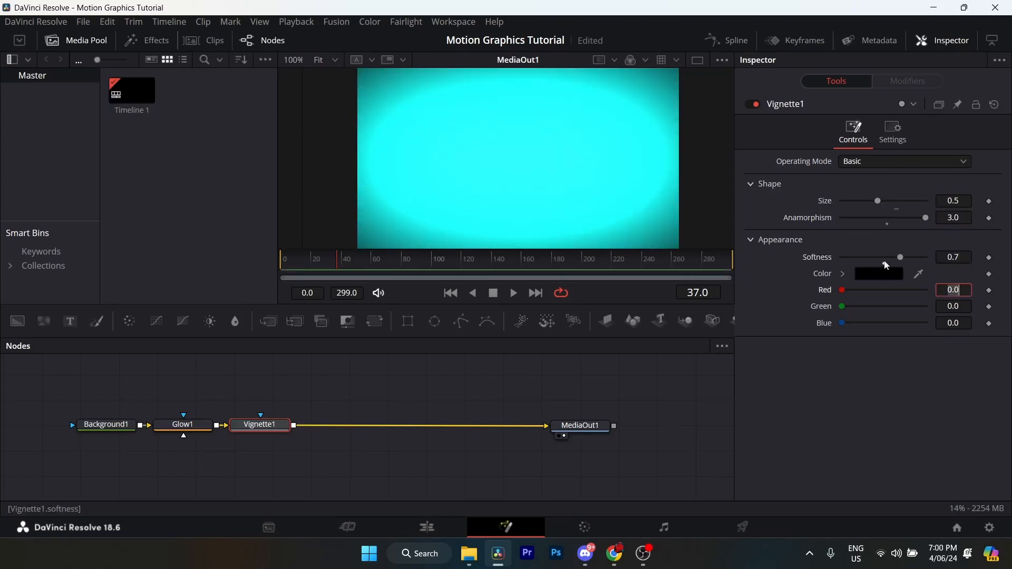
pyautogui.moveTo(901, 256); pyautogui.dragTo(915, 256)
pyautogui.moveTo(878, 200); pyautogui.dragTo(878, 200)
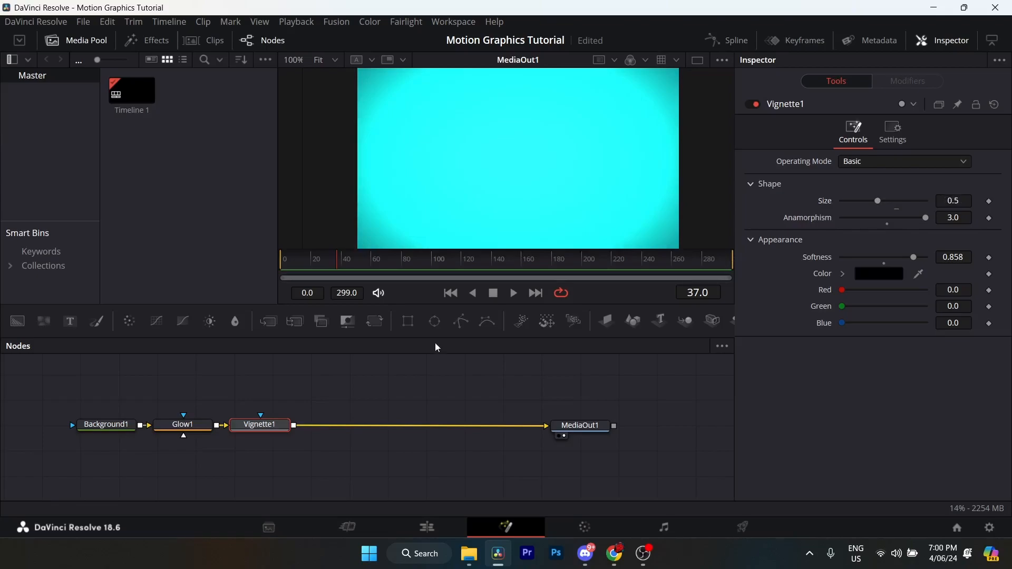
pyautogui.hotkey('ctrl', 's')
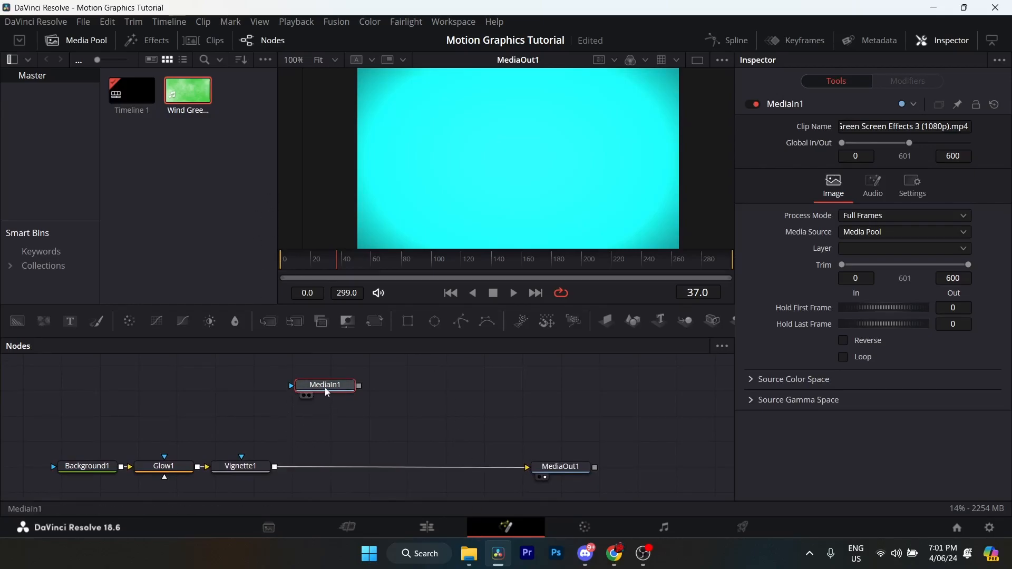
# - Merge the wind green-screen clip MediaIn1 over the Vignette1 output and place it directly above the Merge node
pyautogui.moveTo(325, 391); pyautogui.dragTo(449, 405)
pyautogui.moveTo(389, 423); pyautogui.dragTo(285, 466)
pyautogui.moveTo(345, 411); pyautogui.dragTo(374, 406)
pyautogui.moveTo(376, 440); pyautogui.dragTo(418, 425)
pyautogui.moveTo(441, 394)
pyautogui.mouseDown()
pyautogui.moveTo(398, 444)
pyautogui.moveTo(445, 393)
pyautogui.mouseUp()
pyautogui.moveTo(375, 455); pyautogui.dragTo(350, 477)
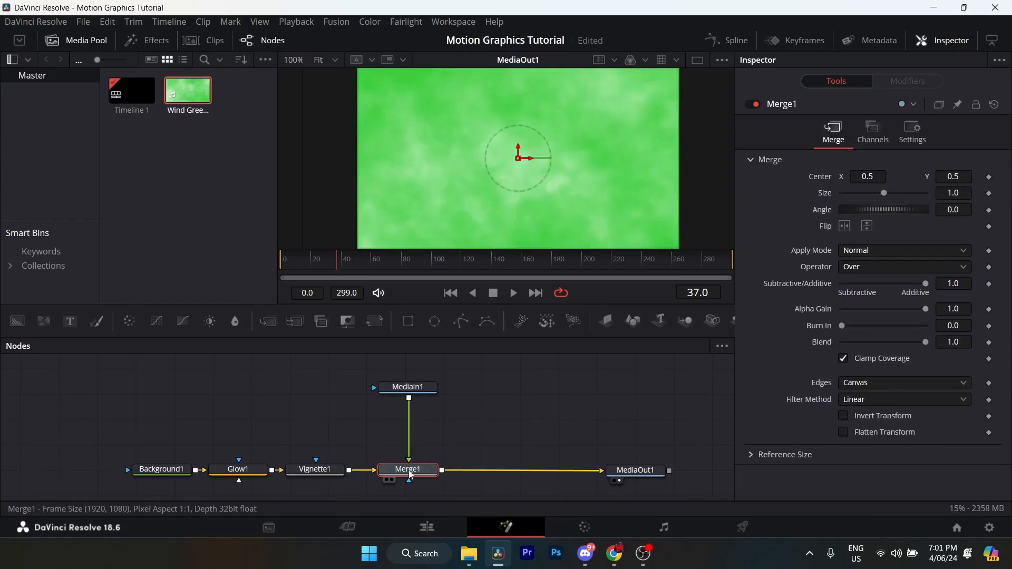
# - Insert a Delta Keyer between MediaIn1 and Merge1 and sample the clip's green as its background colour
pyautogui.click(410, 391)
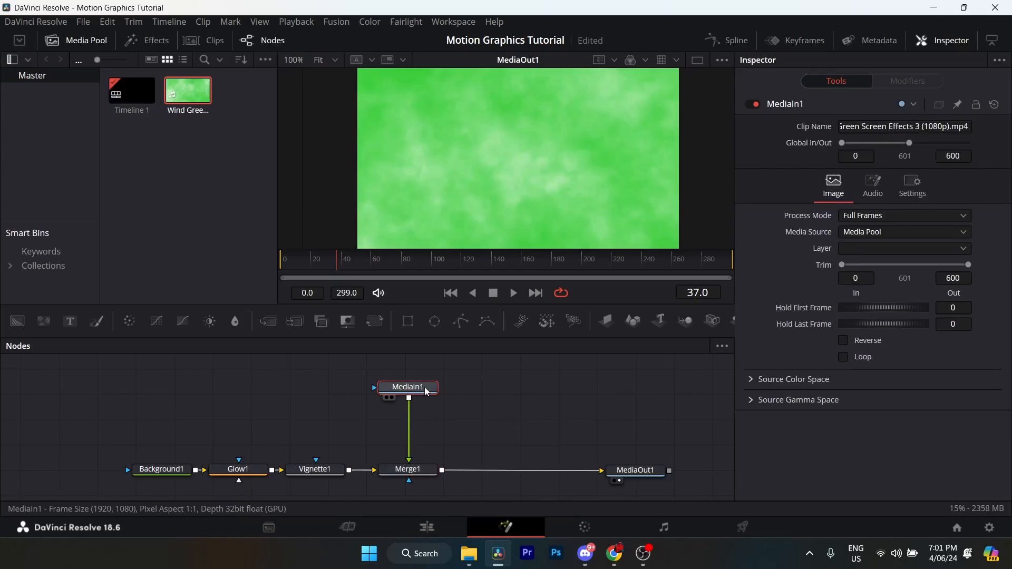
pyautogui.hotkey('shift', 'space')
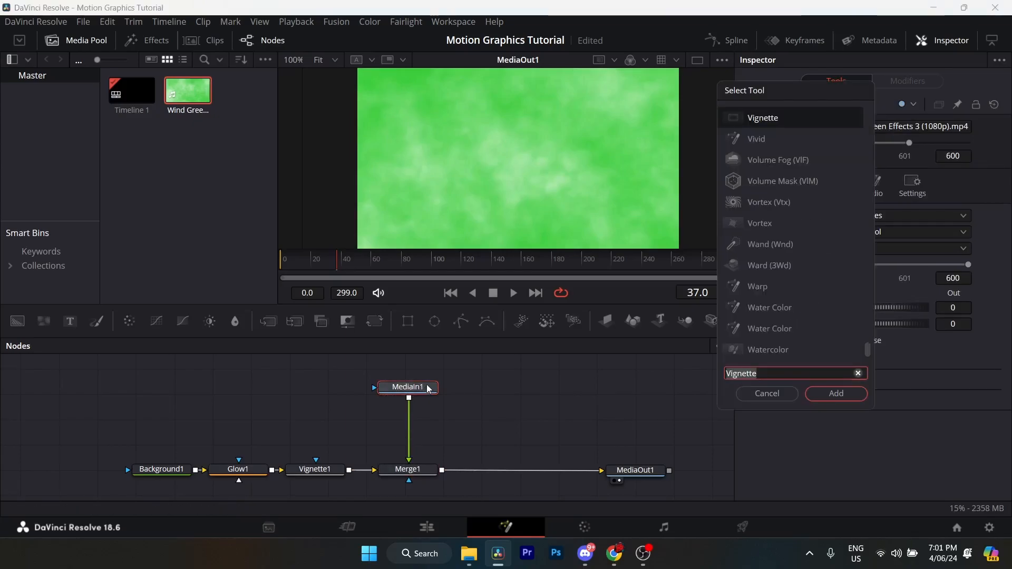
pyautogui.write('delta')
pyautogui.click(797, 127)
pyautogui.click(832, 394)
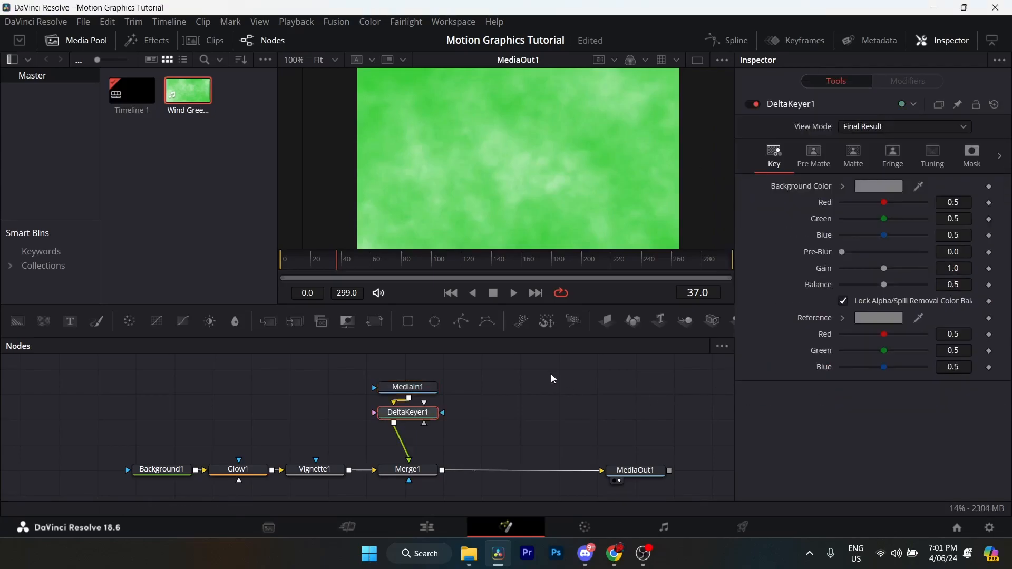
pyautogui.moveTo(405, 416); pyautogui.dragTo(425, 424)
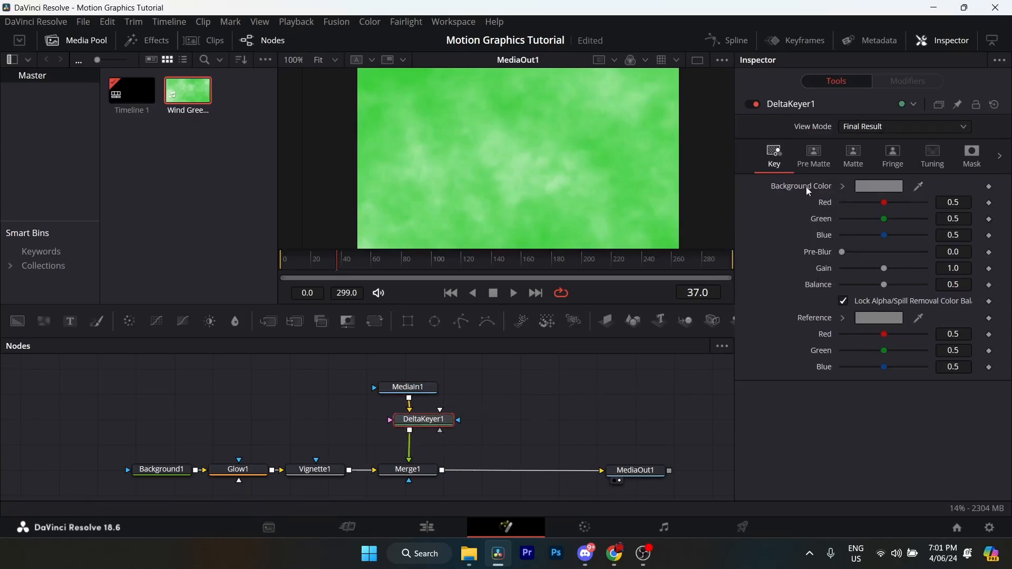
pyautogui.moveTo(918, 189); pyautogui.dragTo(663, 249)
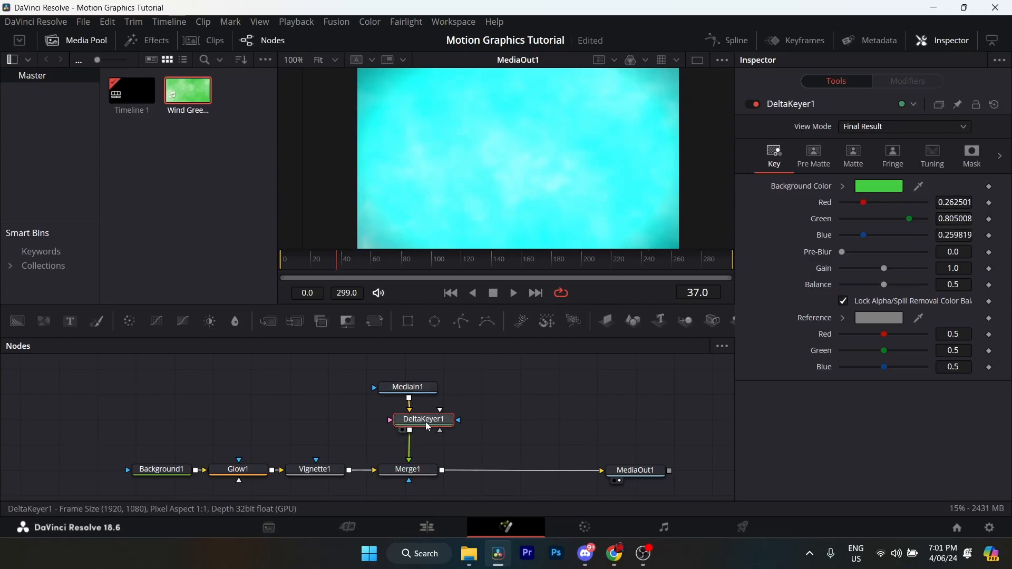
# - Move MediaIn1 and DeltaKeyer1 up and insert a Time Speed node between DeltaKeyer1 and Merge1
pyautogui.moveTo(387, 369); pyautogui.dragTo(431, 389)
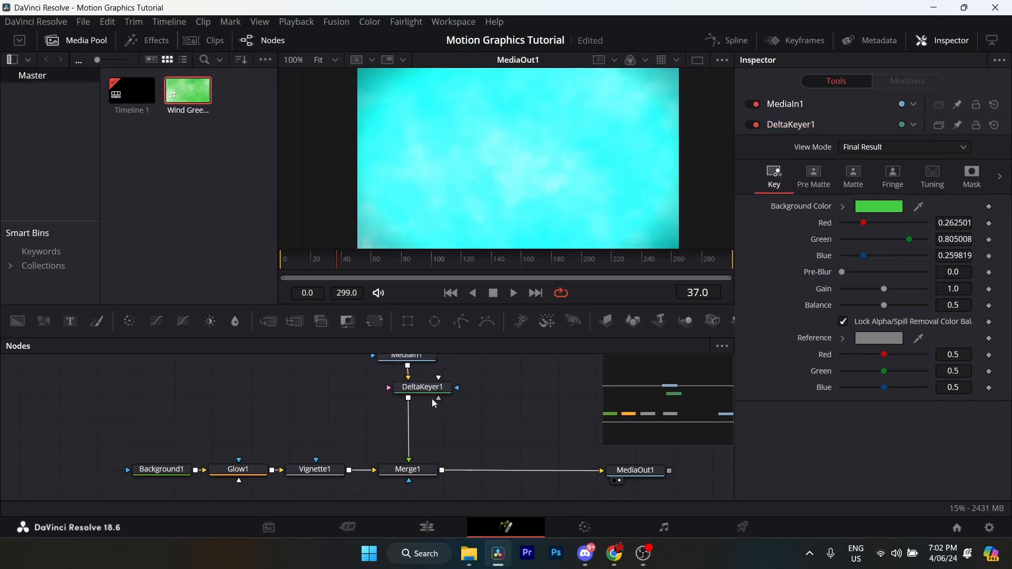
pyautogui.click(430, 390)
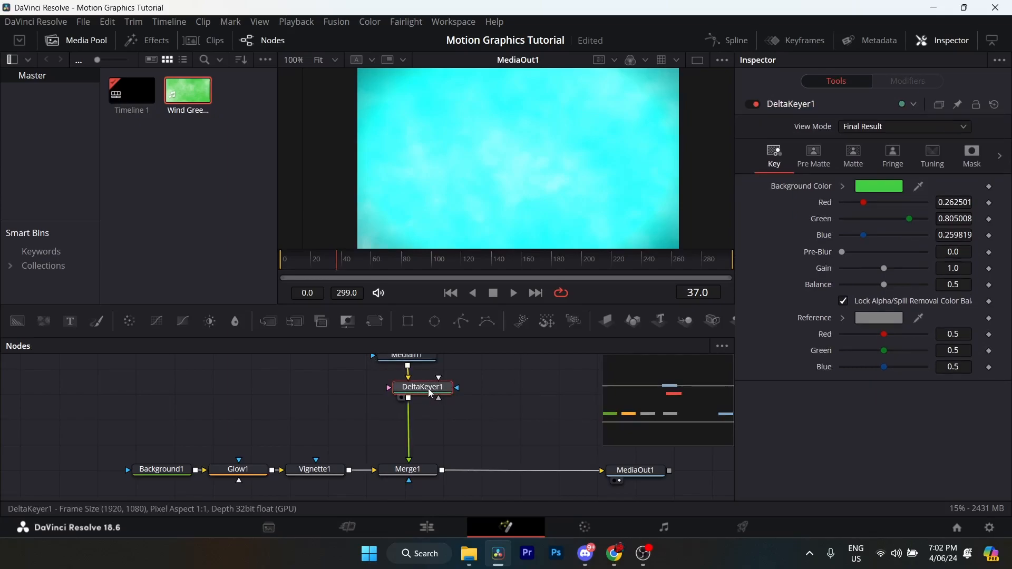
pyautogui.hotkey('shift', 'space')
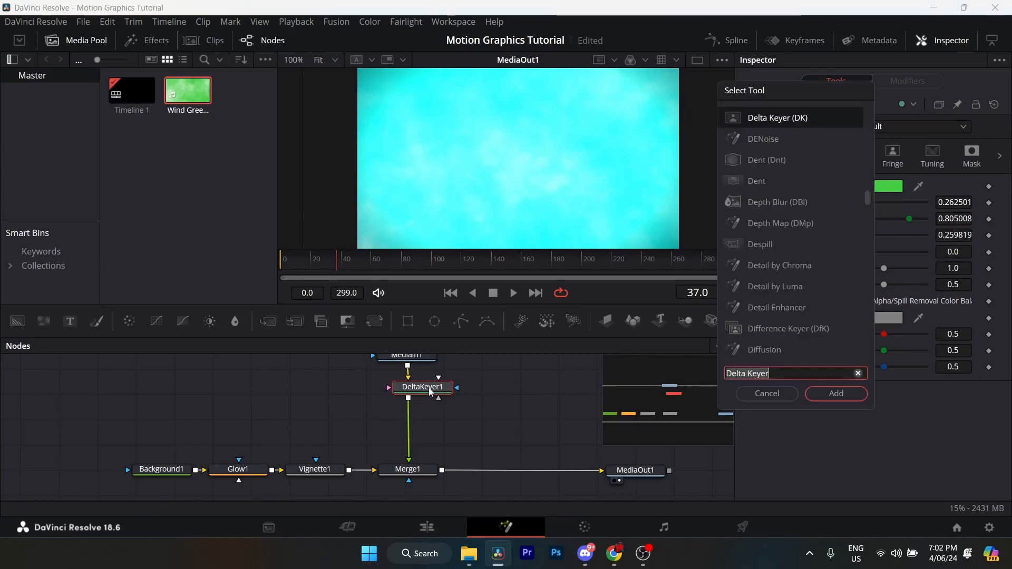
pyautogui.write('Time Speed')
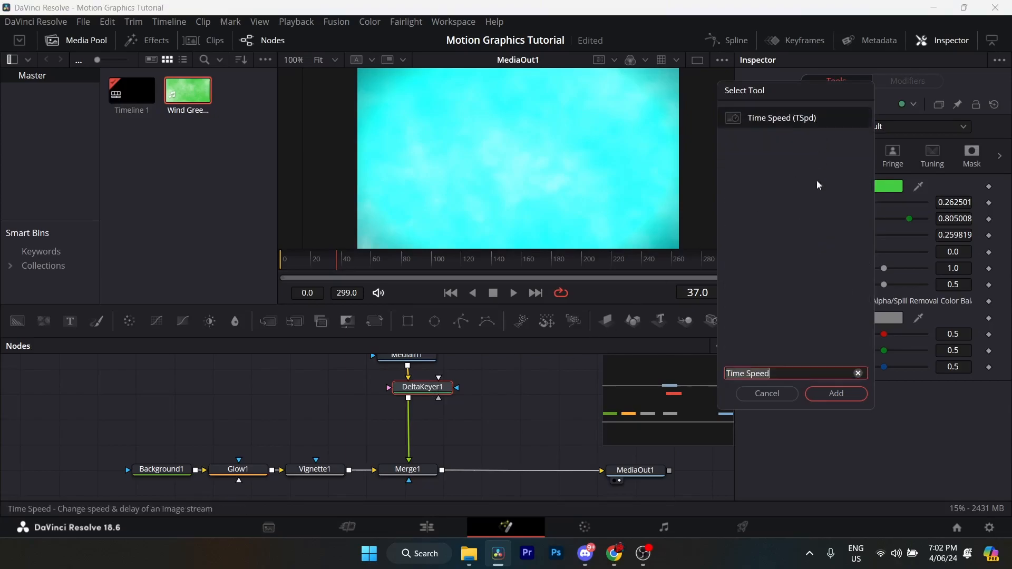
pyautogui.click(837, 395)
pyautogui.moveTo(433, 421); pyautogui.dragTo(416, 421)
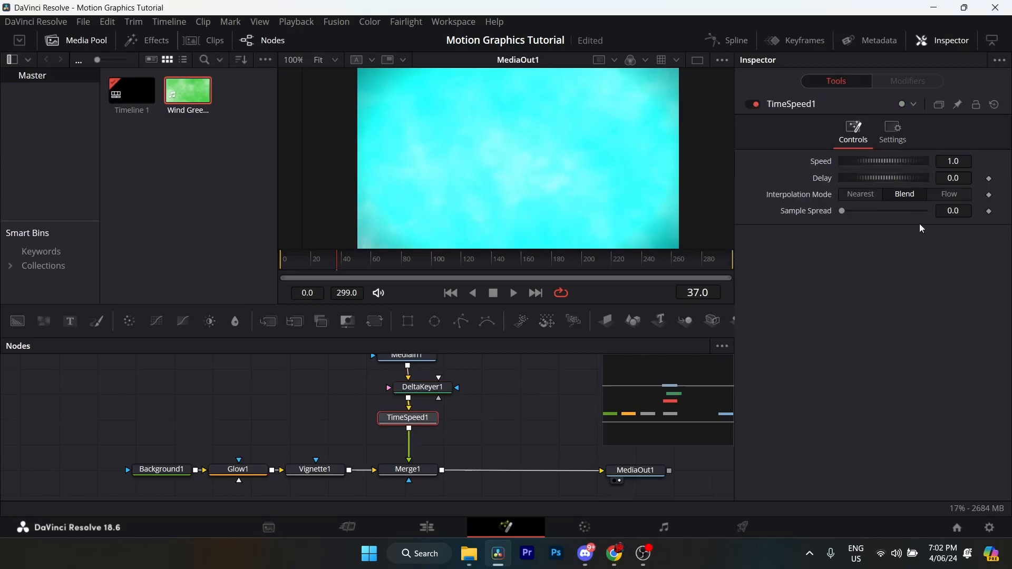
# - Set the TimeSpeed1 speed to 0.13 and its sample spread to 0.04
pyautogui.click(955, 161)
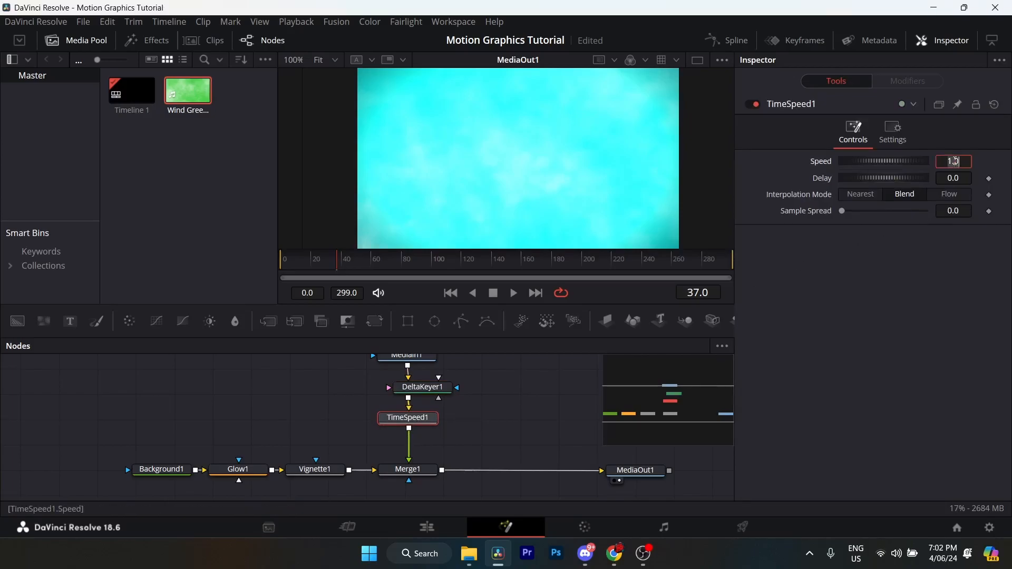
pyautogui.write('0.13')
pyautogui.press('Tab')
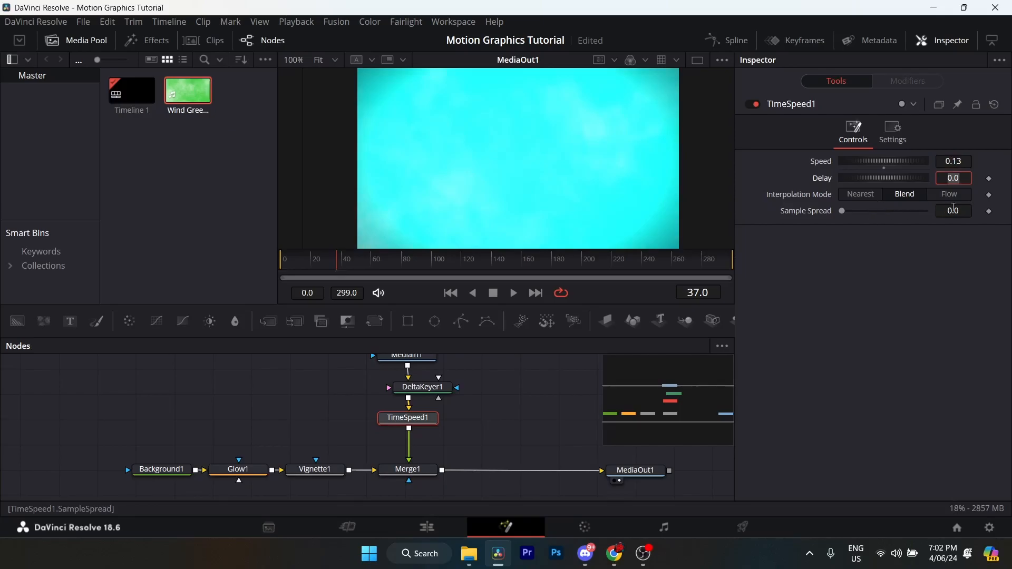
pyautogui.click(952, 209)
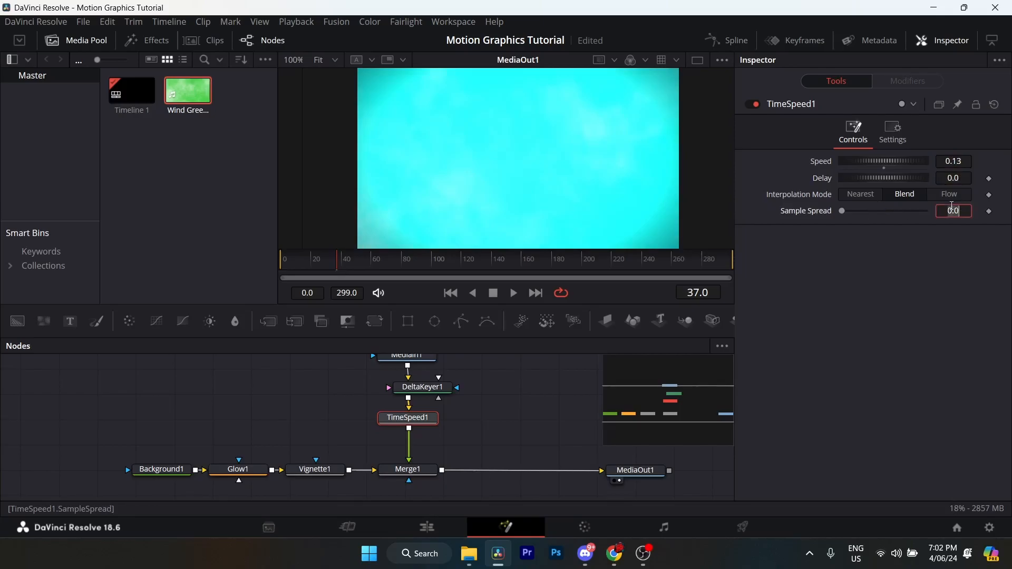
pyautogui.press('BackSpace')
pyautogui.write('0.04')
pyautogui.press('Tab')
# - Duplicate the MediaIn1, DeltaKeyer1 and TimeSpeed1 chain and merge the copy into the main line after Merge1, placed beside the original chain
pyautogui.moveTo(376, 359); pyautogui.dragTo(408, 475)
pyautogui.hotkey('ctrl', 'v')
pyautogui.click(453, 460)
pyautogui.moveTo(477, 426); pyautogui.dragTo(495, 413)
pyautogui.moveTo(591, 447); pyautogui.dragTo(420, 428)
pyautogui.scroll(-5, 420, 426)
pyautogui.moveTo(348, 463); pyautogui.dragTo(702, 465)
pyautogui.moveTo(462, 462); pyautogui.dragTo(643, 455)
pyautogui.scroll(3, 457, 420)
pyautogui.moveTo(456, 420); pyautogui.dragTo(428, 458)
# - Rename the original MediaIn1 node to Wind
pyautogui.click(304, 391)
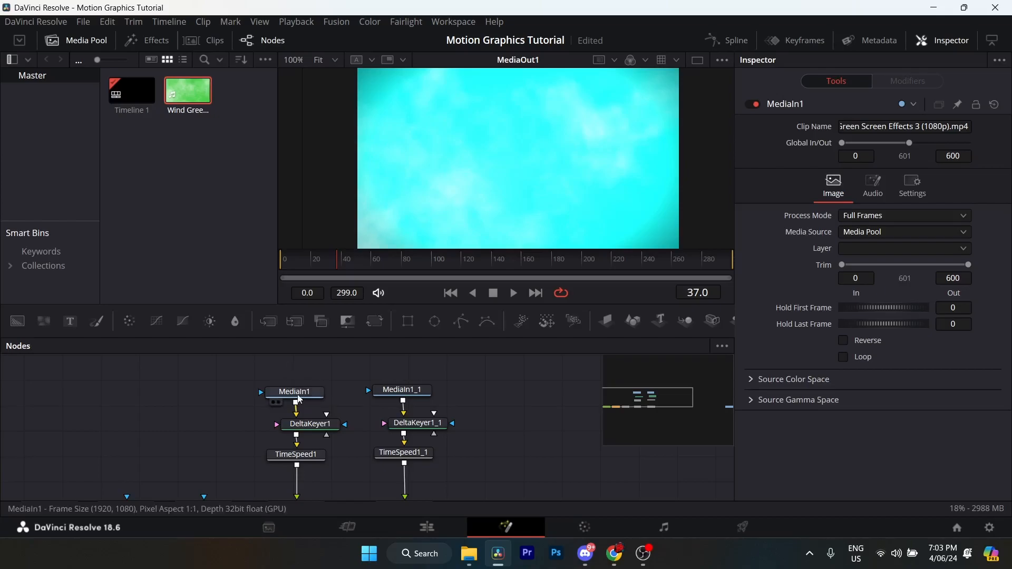
pyautogui.click(294, 397)
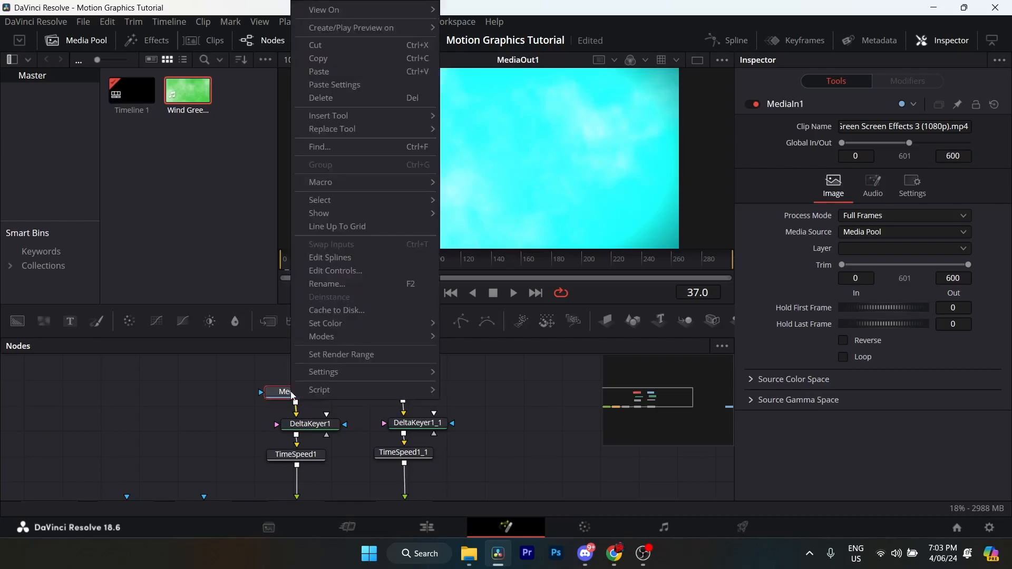
pyautogui.click(346, 283)
pyautogui.write('Wind')
pyautogui.click(555, 276)
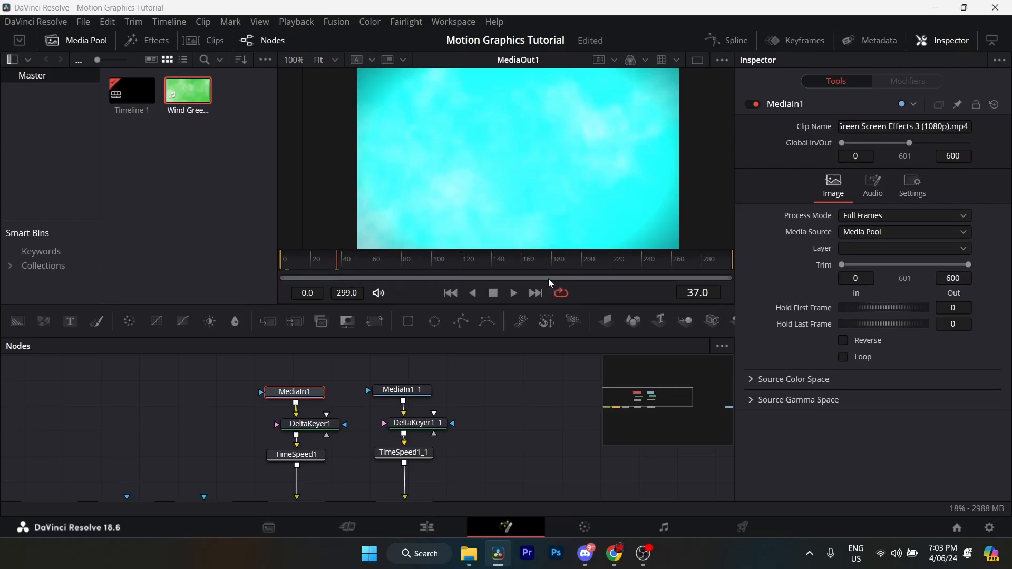
# - Rename the duplicated MediaIn1_1 node to Wind2
pyautogui.rightClick(400, 390)
pyautogui.click(441, 278)
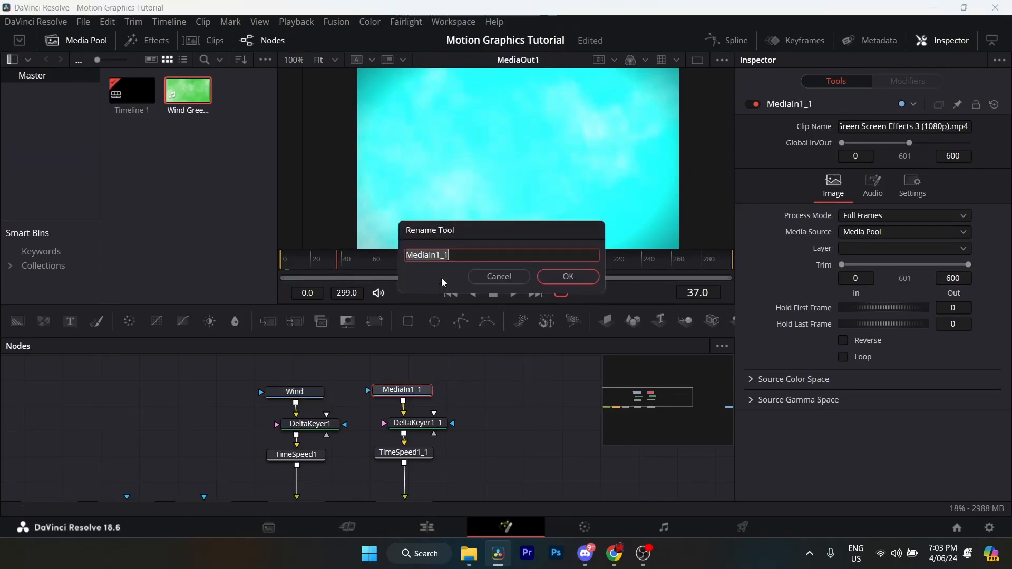
pyautogui.write('Wind2')
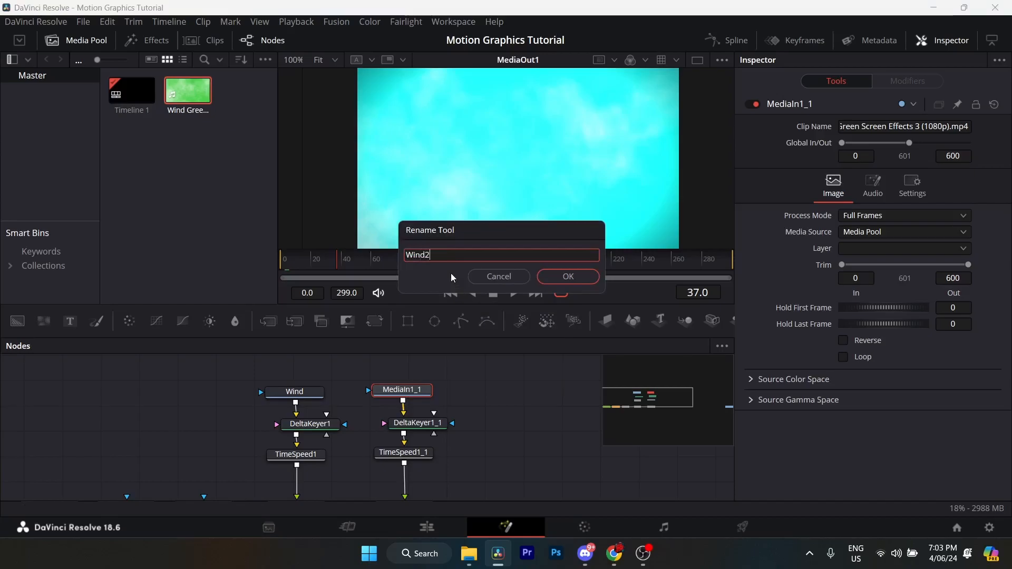
pyautogui.click(561, 272)
pyautogui.click(453, 392)
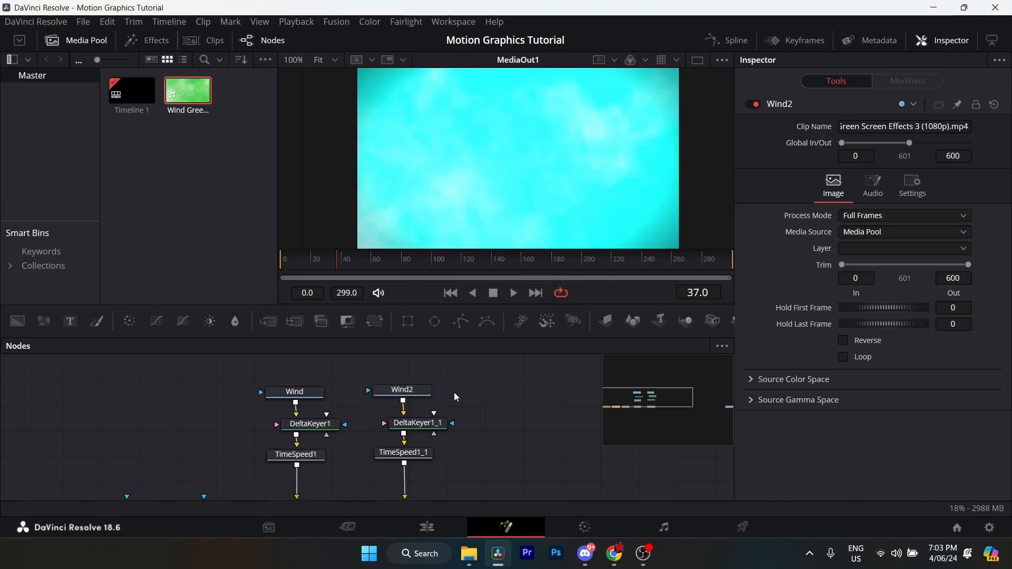
# - Merge EpikWhale PFP.png from the media pool into the main line after Merge2 and place its media node beside Wind2
pyautogui.moveTo(431, 397); pyautogui.dragTo(362, 408)
pyautogui.moveTo(456, 429); pyautogui.dragTo(407, 392)
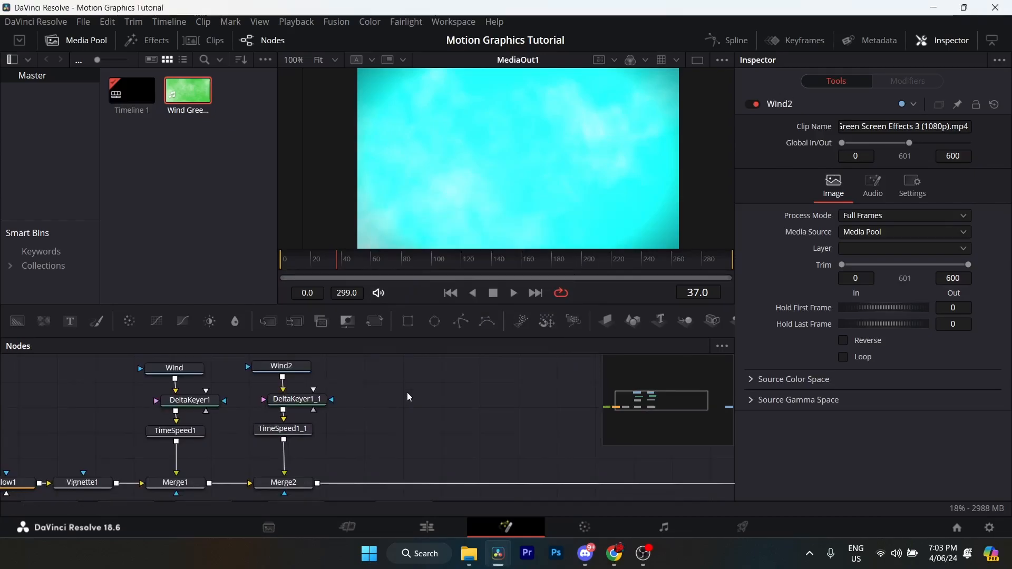
pyautogui.moveTo(465, 425); pyautogui.dragTo(426, 403)
pyautogui.moveTo(369, 418); pyautogui.dragTo(396, 427)
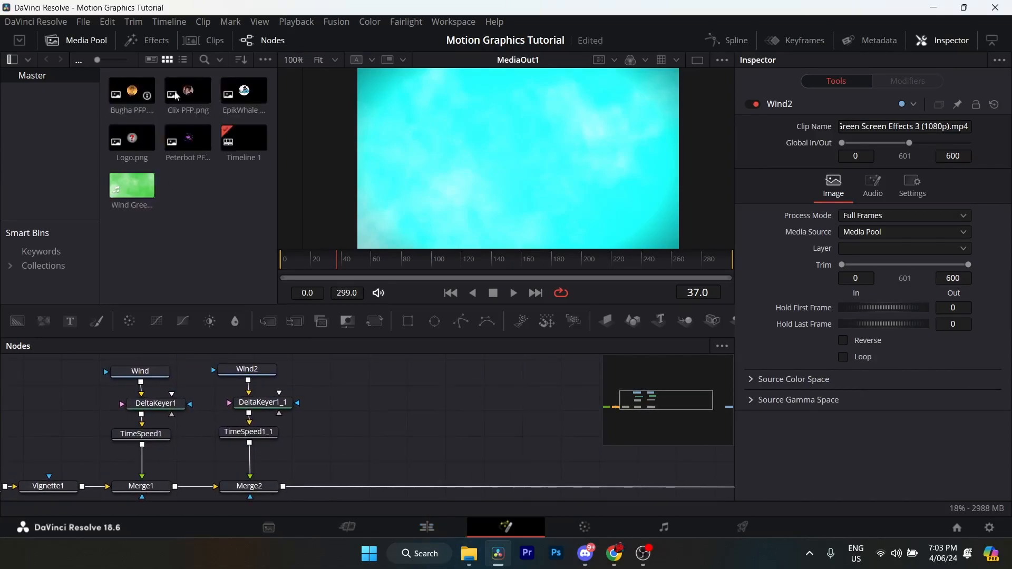
pyautogui.click(255, 195)
pyautogui.moveTo(381, 468); pyautogui.dragTo(373, 473)
pyautogui.moveTo(237, 94); pyautogui.dragTo(276, 476)
pyautogui.moveTo(350, 399)
pyautogui.mouseDown()
pyautogui.moveTo(367, 434)
pyautogui.moveTo(369, 404)
pyautogui.mouseUp()
pyautogui.moveTo(385, 478); pyautogui.dragTo(423, 498)
pyautogui.moveTo(454, 411); pyautogui.dragTo(424, 405)
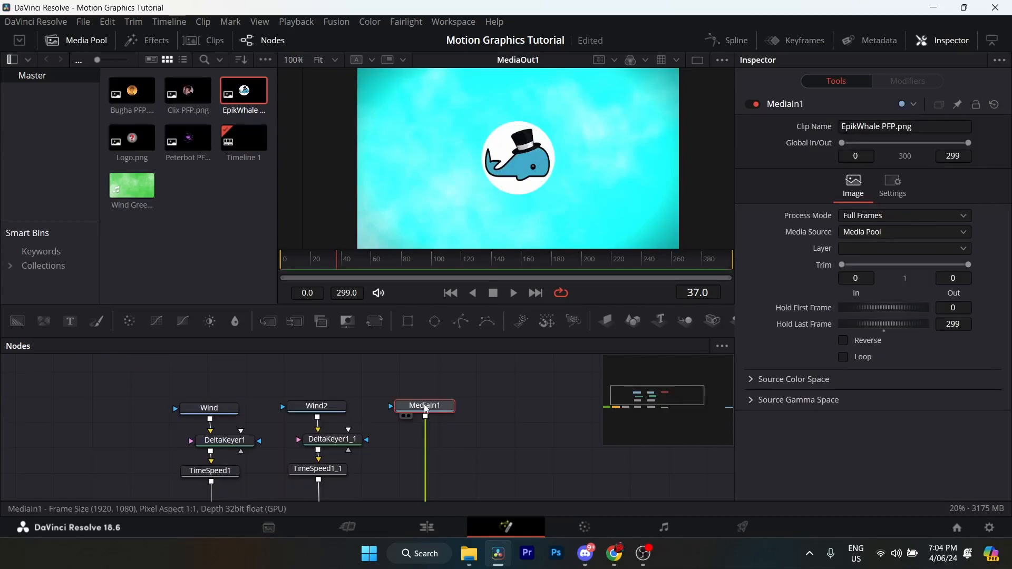
# - Insert a Transform (Xf) node after the EpikWhale MediaIn1 and set its size to 0.61
pyautogui.hotkey('shift', 'space')
pyautogui.write('trans')
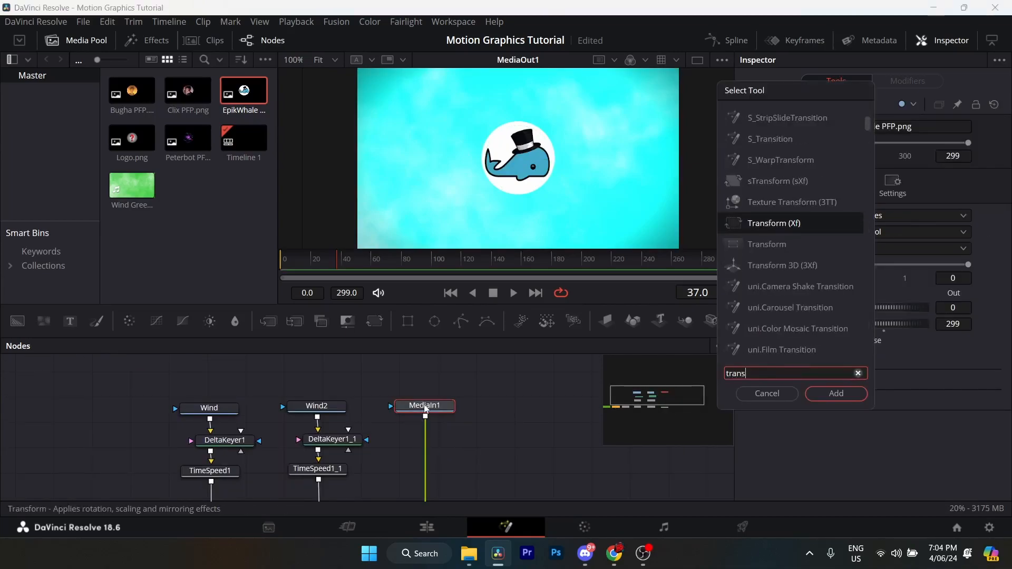
pyautogui.write('form')
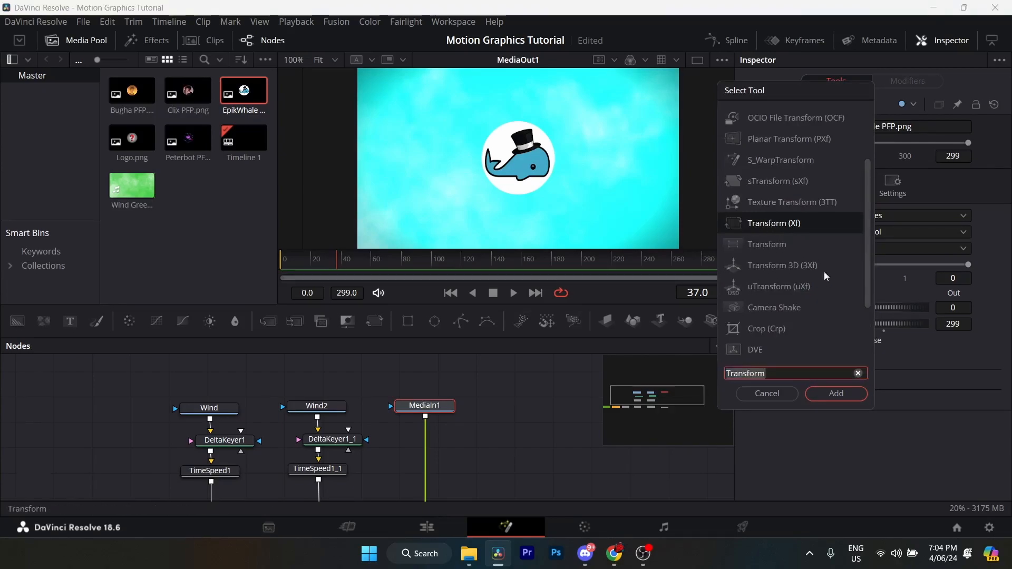
pyautogui.click(838, 393)
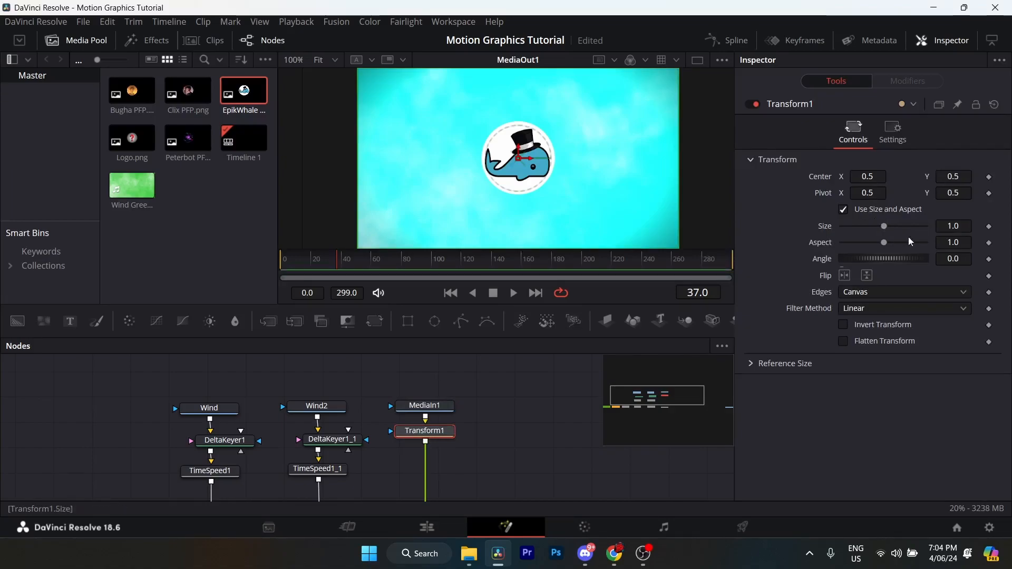
pyautogui.click(957, 226)
pyautogui.write('.61')
pyautogui.press('Return')
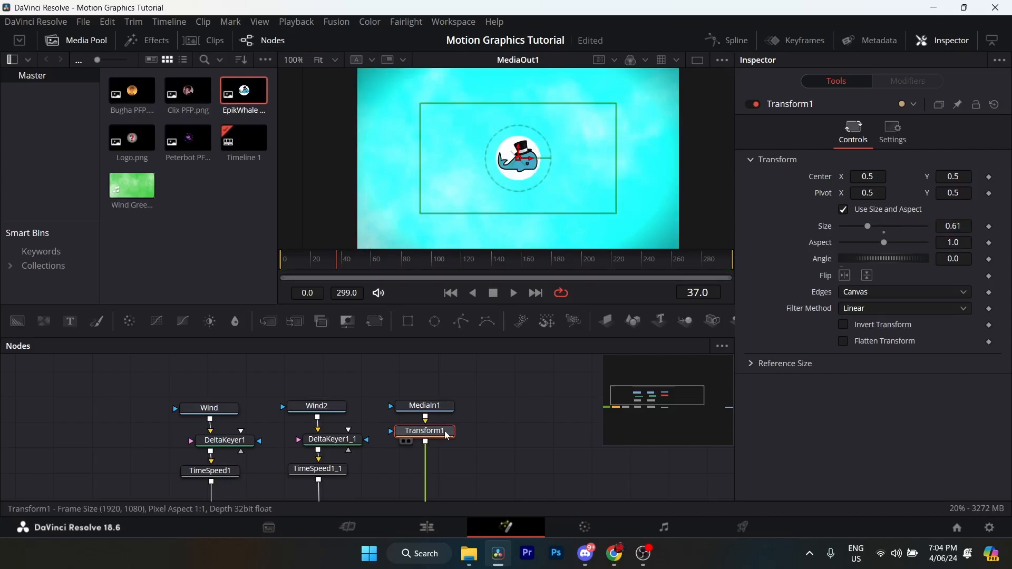
# - Insert a Glow (Glo) node after Transform1 with a glow size of 8.7 and a blend of 0.063
pyautogui.hotkey('shift', 'space')
pyautogui.write('Glow')
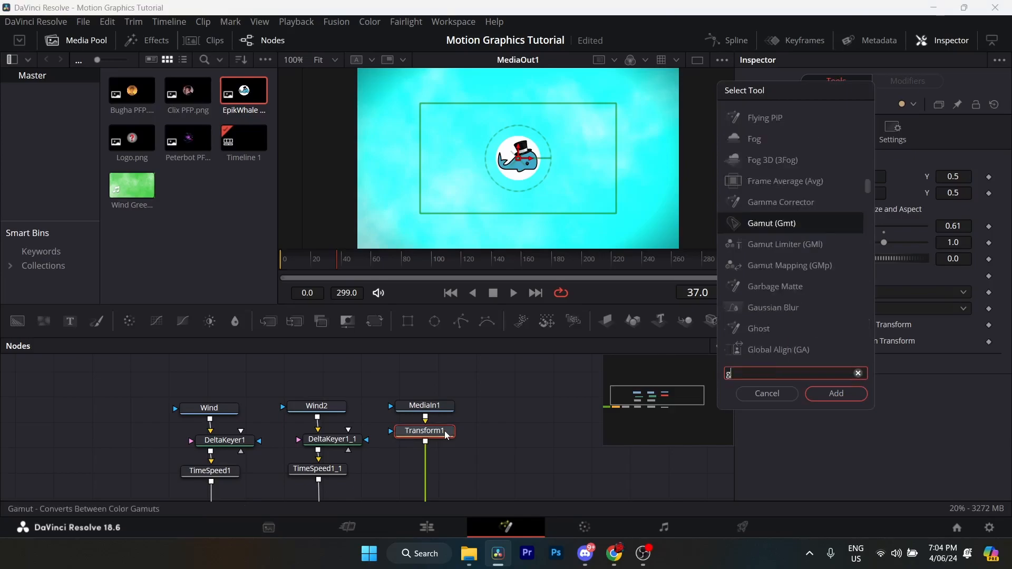
pyautogui.click(836, 395)
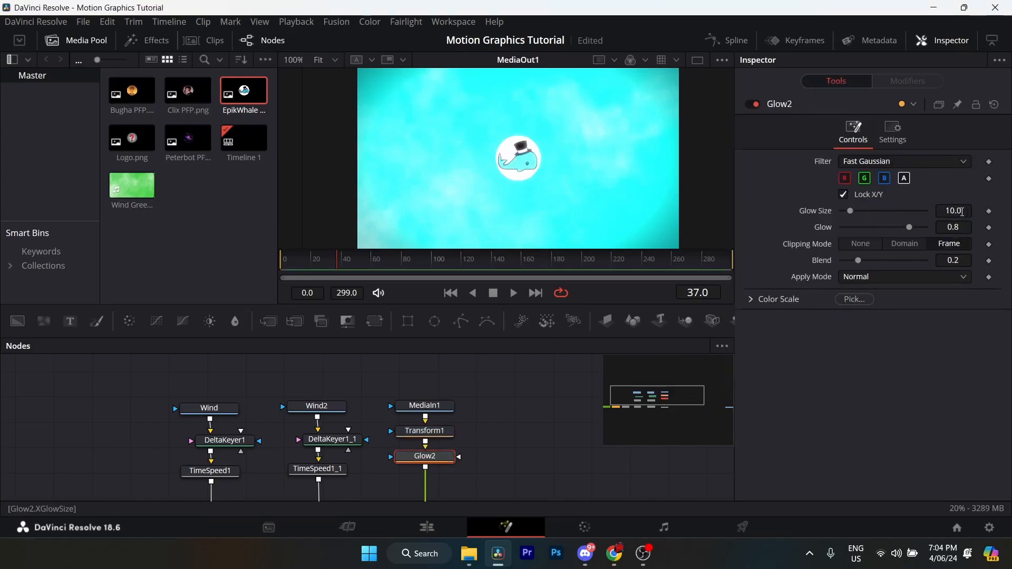
pyautogui.click(961, 211)
pyautogui.write('8.7')
pyautogui.press('Tab')
pyautogui.press('Tab')
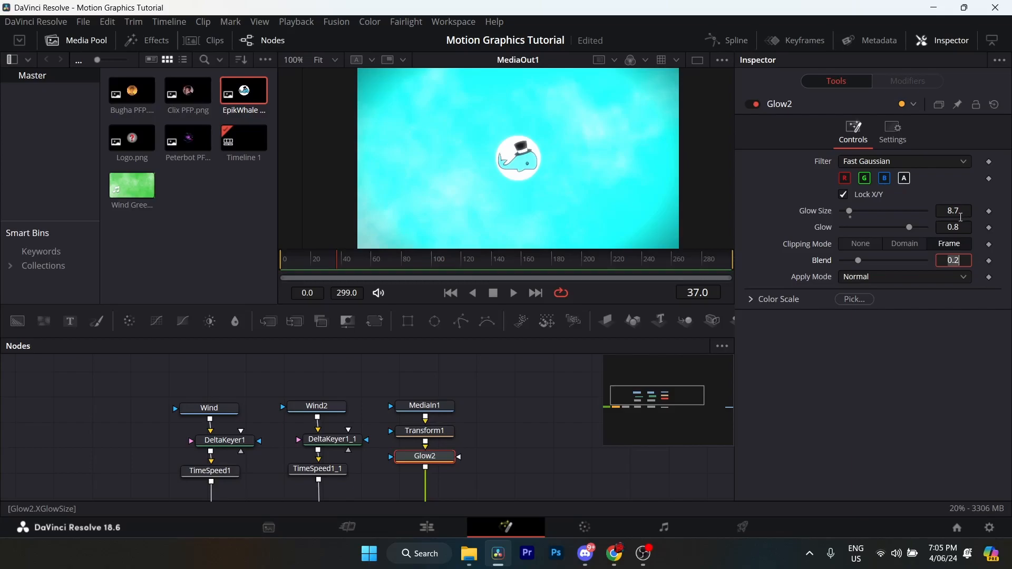
pyautogui.write('.063')
pyautogui.click(961, 211)
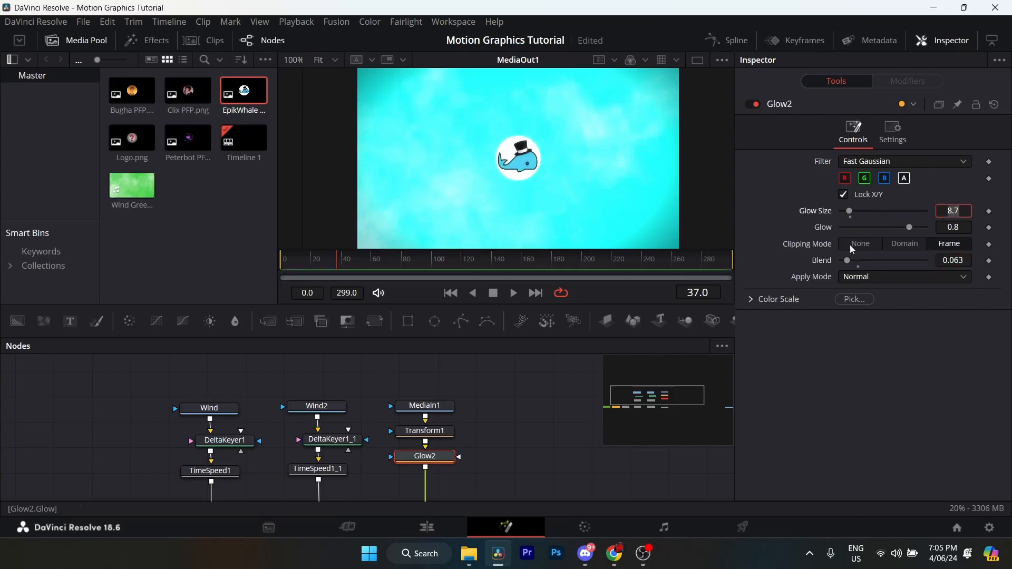
# - Insert a Camera Shake (CShk) node between Glow2 and Merge3
pyautogui.click(425, 459)
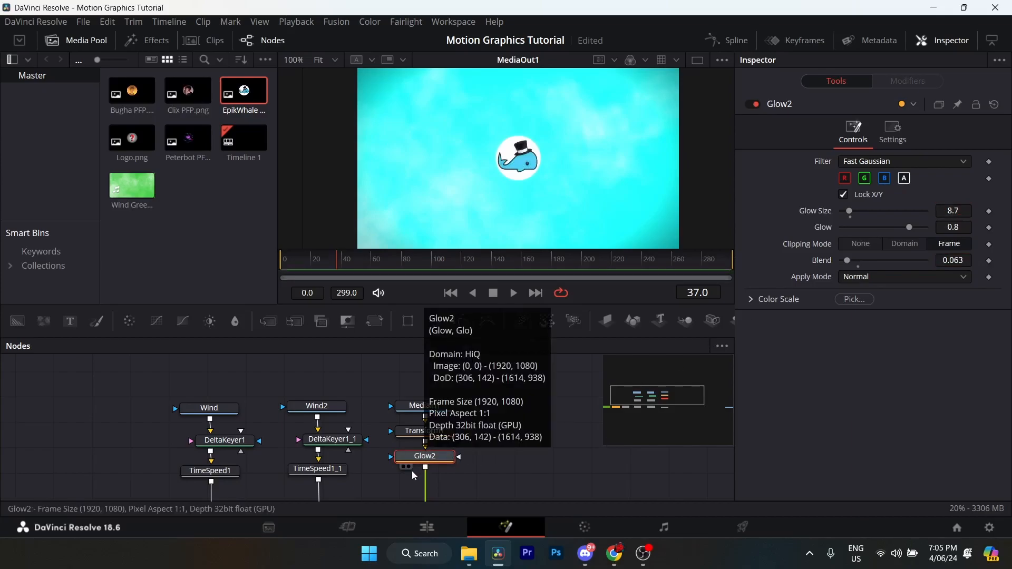
pyautogui.hotkey('shift', 'space')
pyautogui.write('camera Shake')
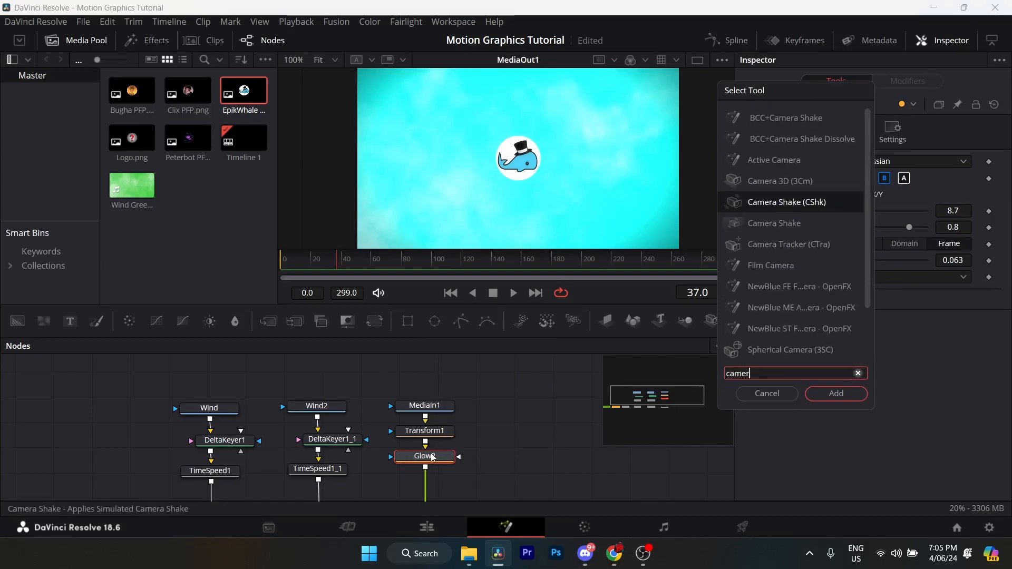
pyautogui.click(837, 394)
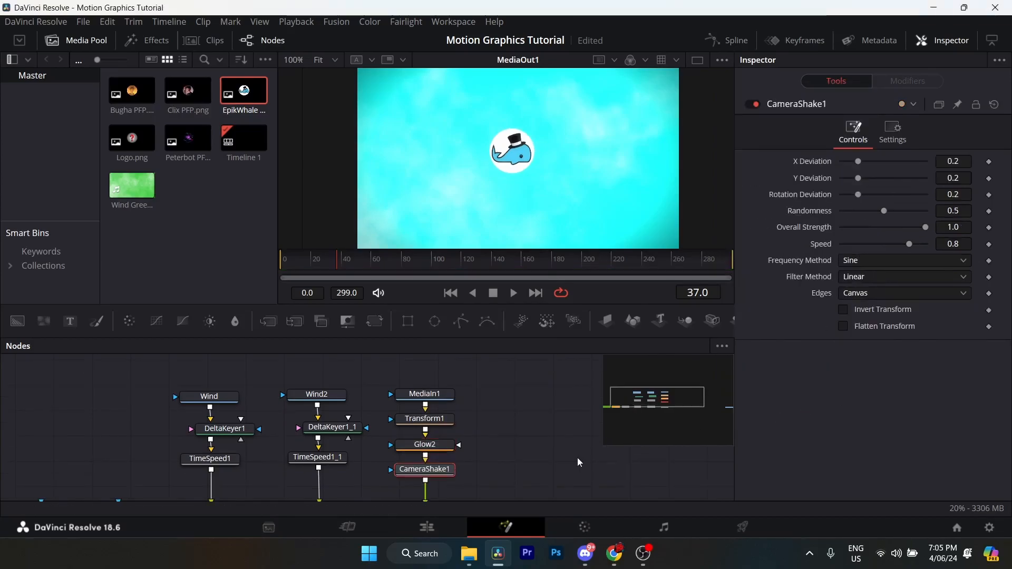
pyautogui.moveTo(577, 457); pyautogui.dragTo(584, 428)
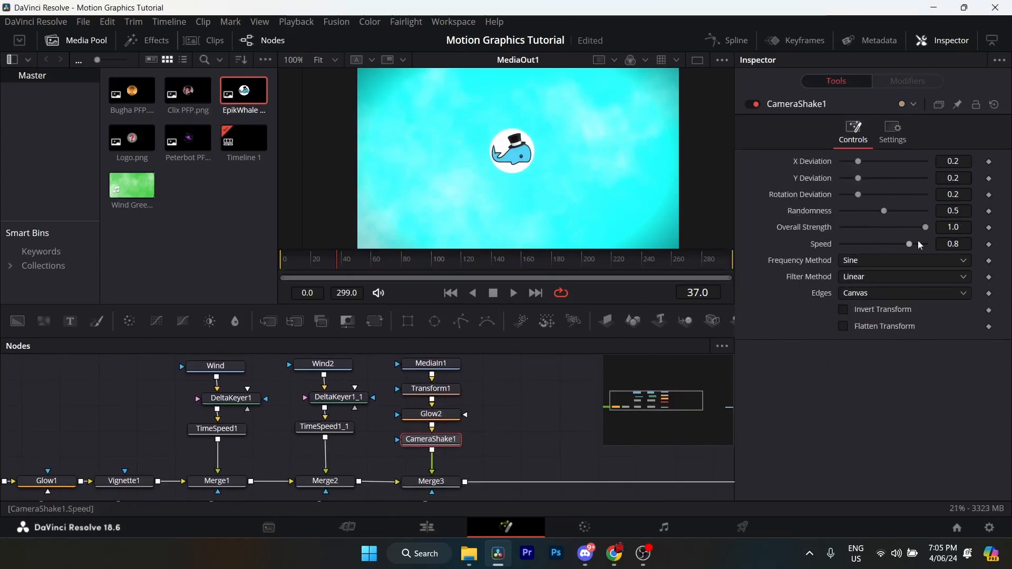
# - Set the CameraShake1 X deviation to 0.55 and Y deviation to 0.063
pyautogui.click(955, 161)
pyautogui.write('.55')
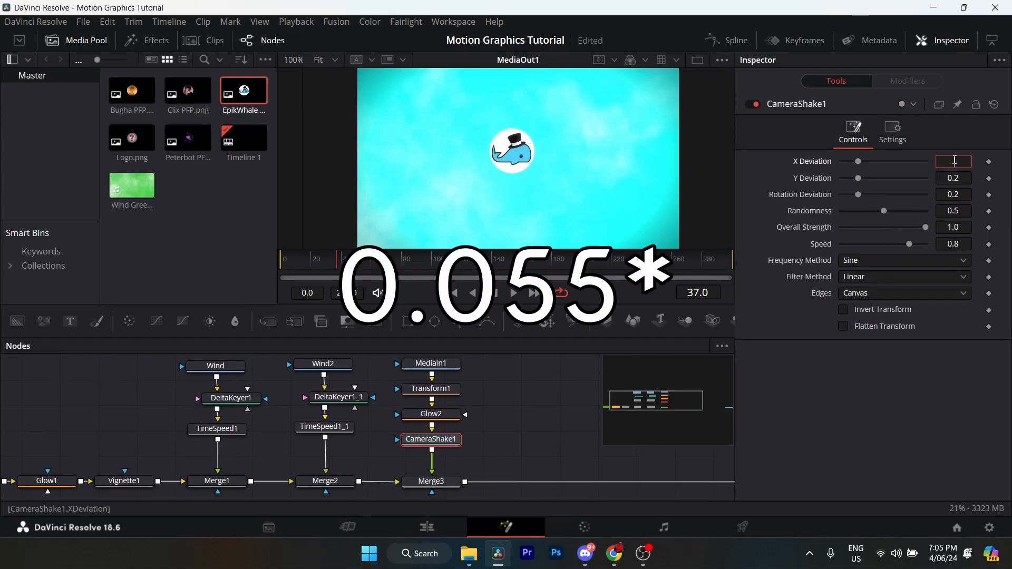
pyautogui.click(959, 178)
pyautogui.write('0.0')
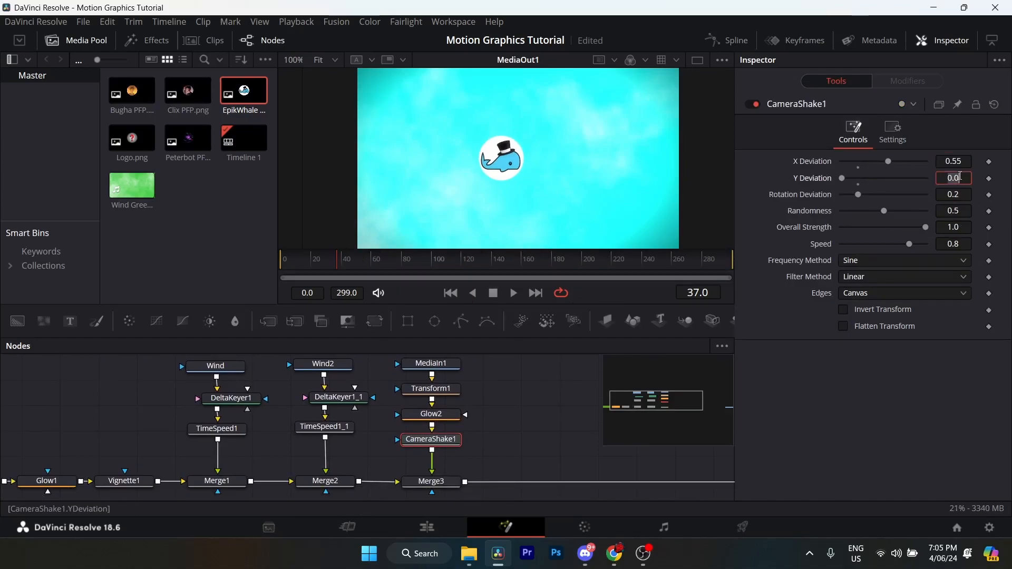
pyautogui.press('BackSpace')
pyautogui.press('BackSpace')
pyautogui.write('.063')
pyautogui.press('Tab')
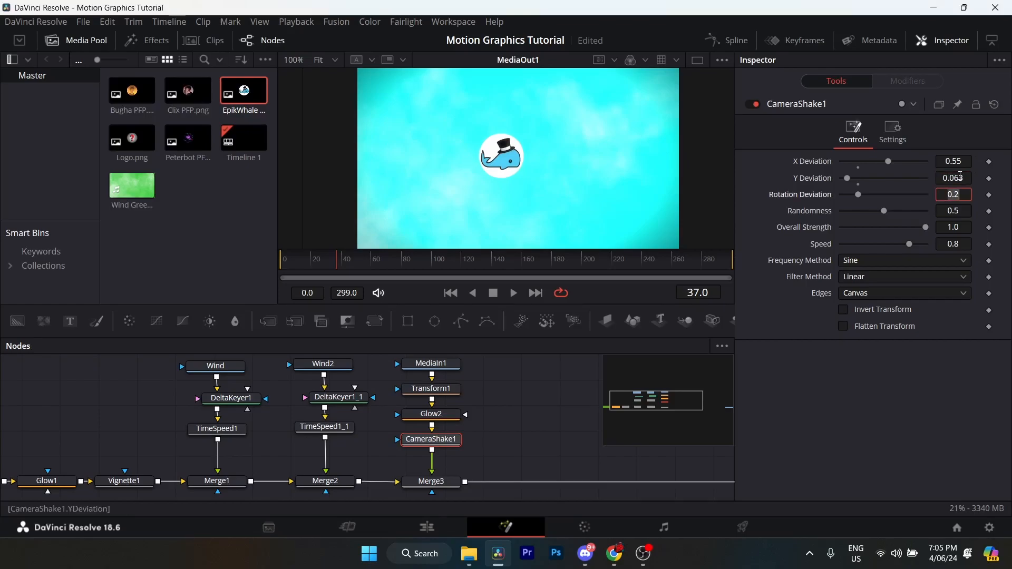
# - Set the CameraShake1 rotation deviation to 0.039, randomness to 0.071, overall strength to 0.055 and speed to 0.047
pyautogui.write('.039')
pyautogui.press('Tab')
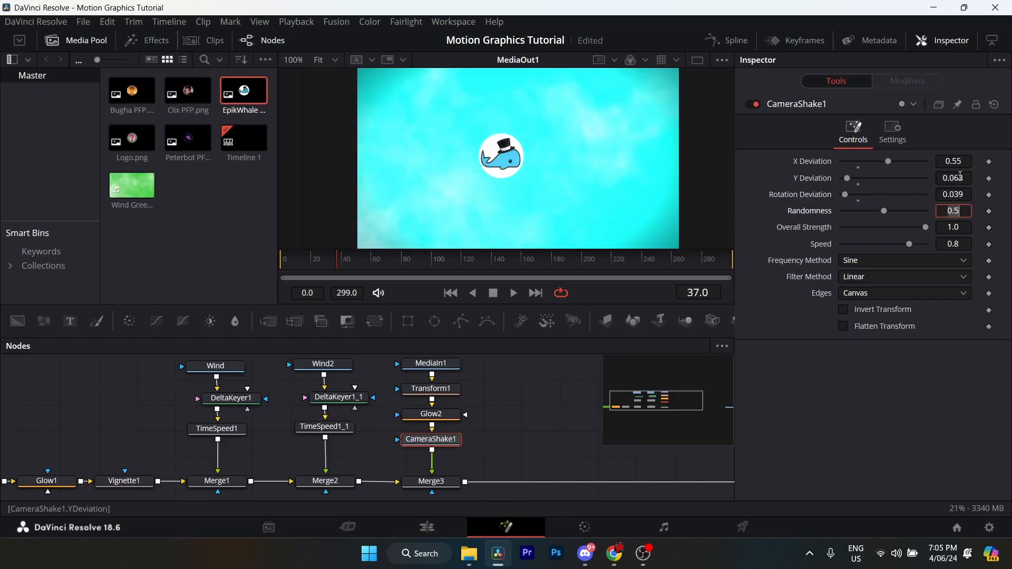
pyautogui.write('.071')
pyautogui.press('Tab')
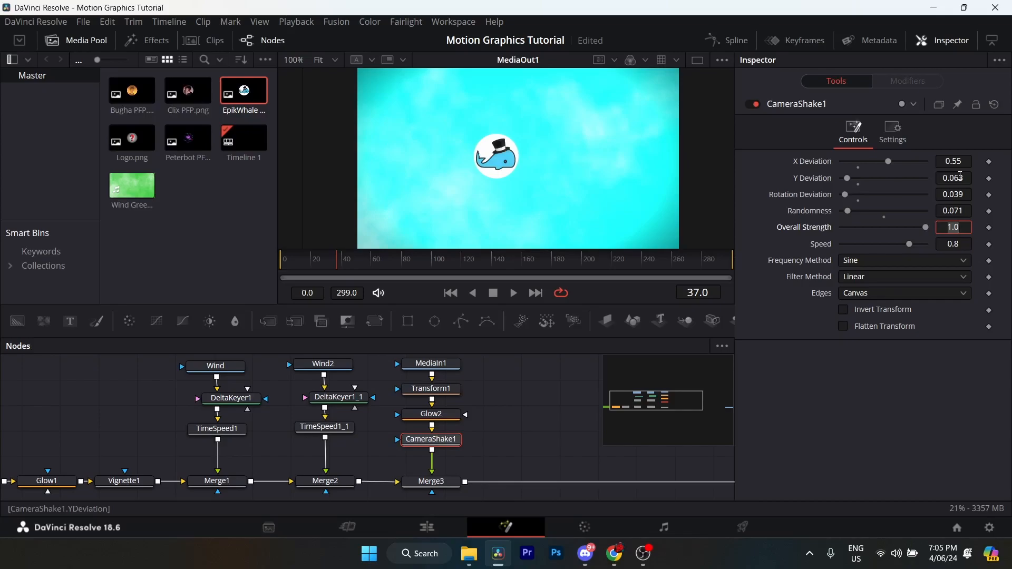
pyautogui.write('.055')
pyautogui.press('Tab')
pyautogui.write('.047')
pyautogui.press('Tab')
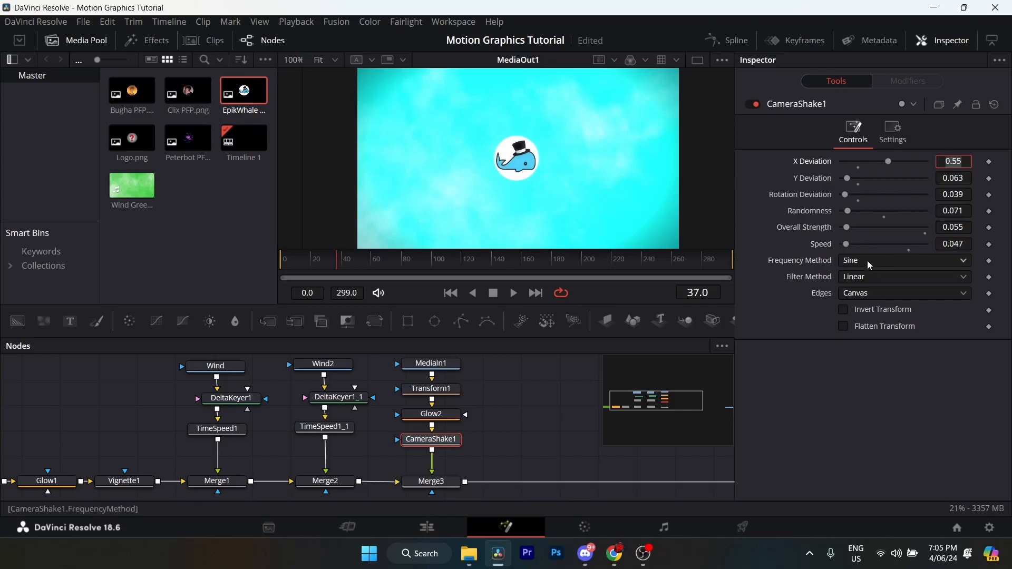
# - Insert a Drop Shadow node between CameraShake1 and Merge3
pyautogui.click(425, 442)
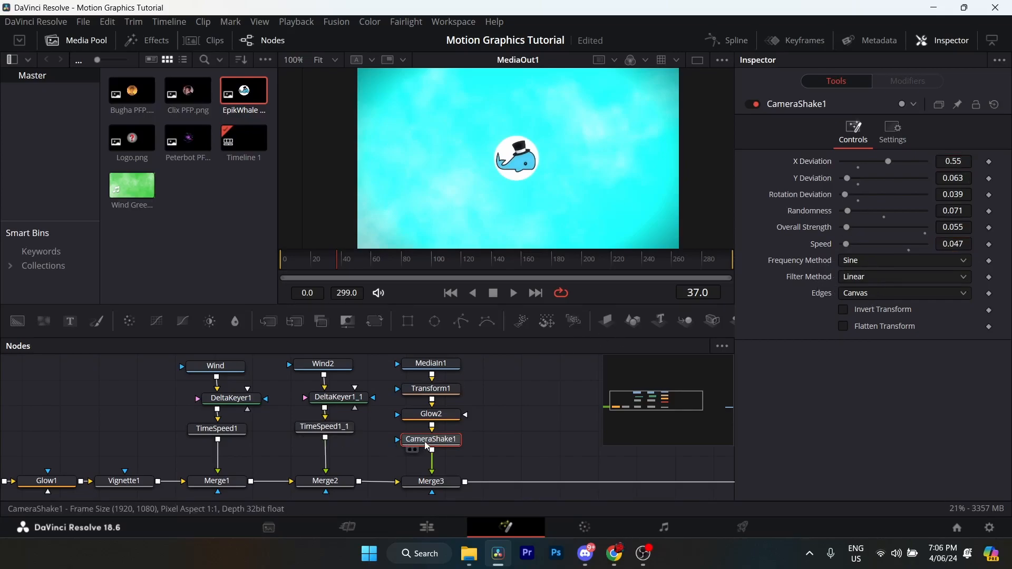
pyautogui.hotkey('shift', 'space')
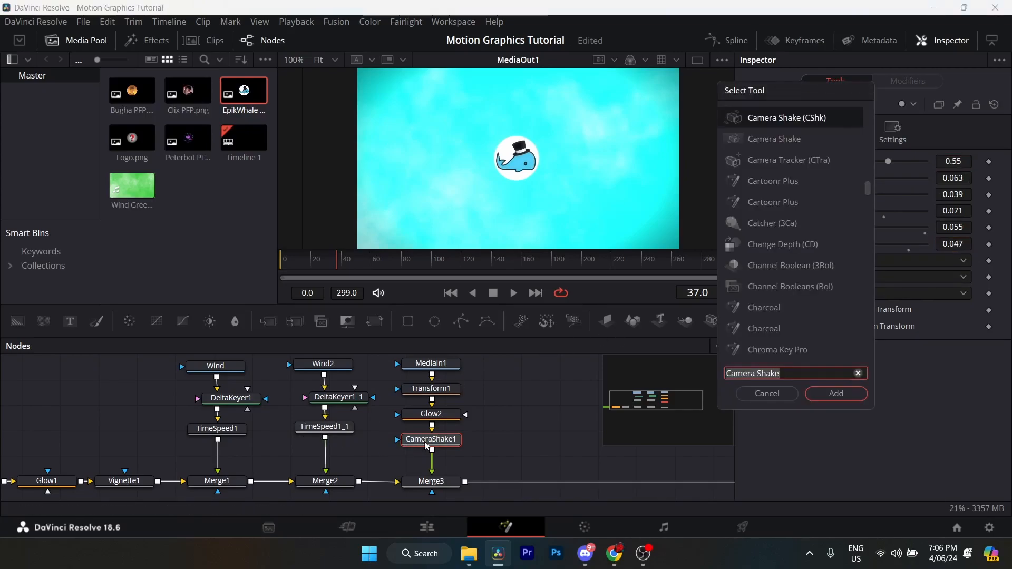
pyautogui.write('dro')
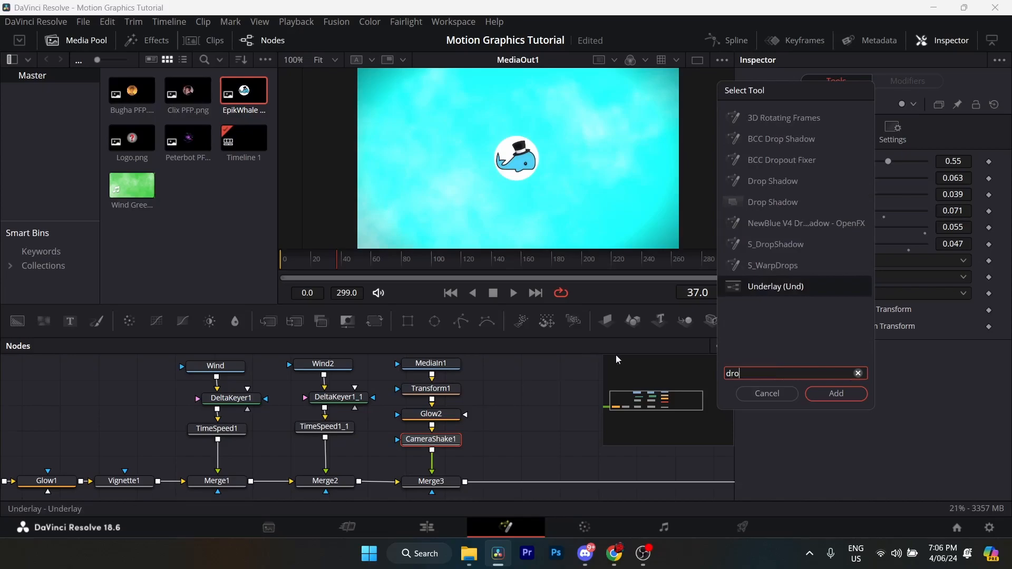
pyautogui.click(777, 201)
pyautogui.click(836, 395)
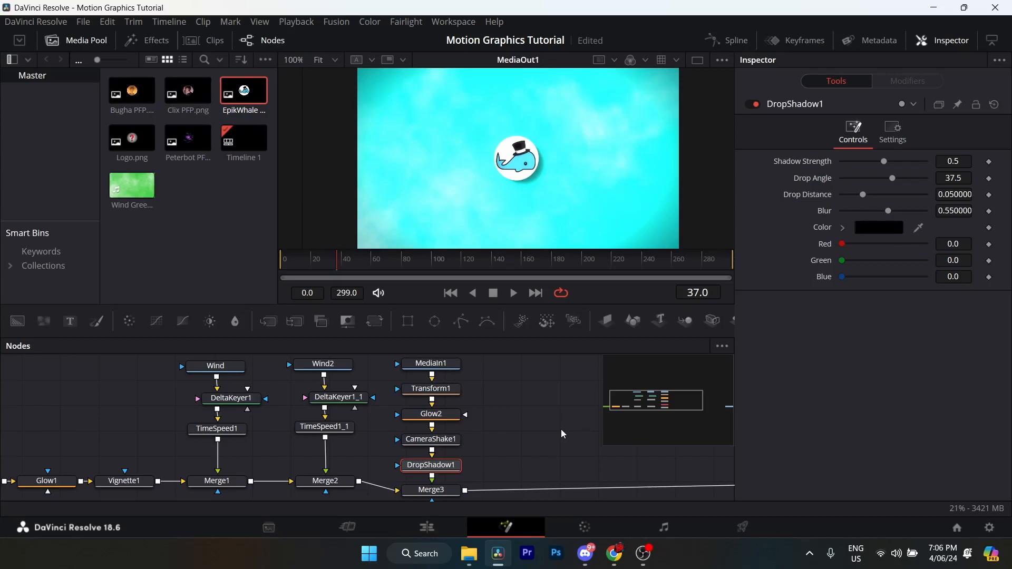
# - Set the DropShadow1 shadow strength to 0.693 and drop angle to 94
pyautogui.click(949, 161)
pyautogui.write('.')
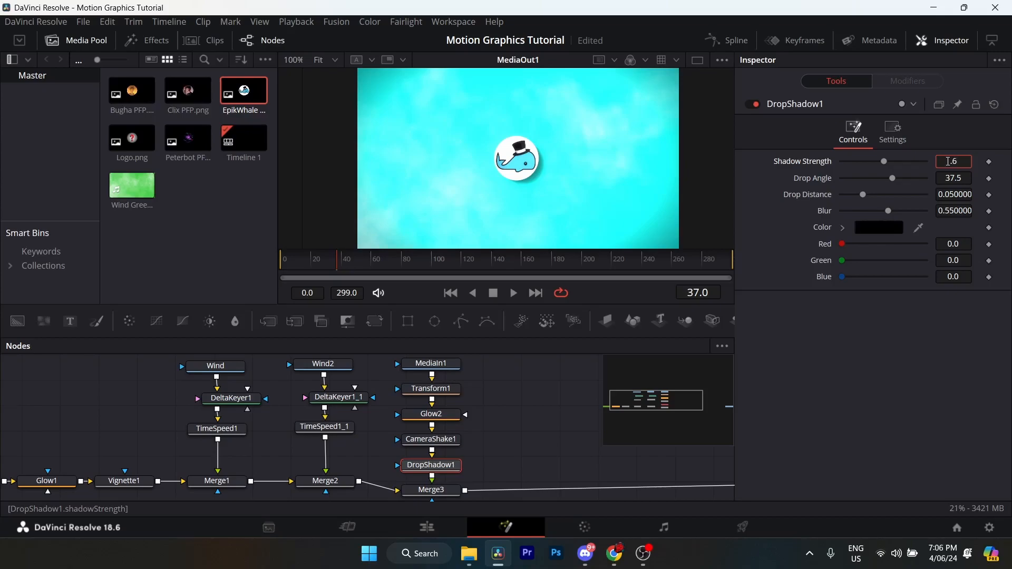
pyautogui.write('693')
pyautogui.press('Tab')
pyautogui.write('94')
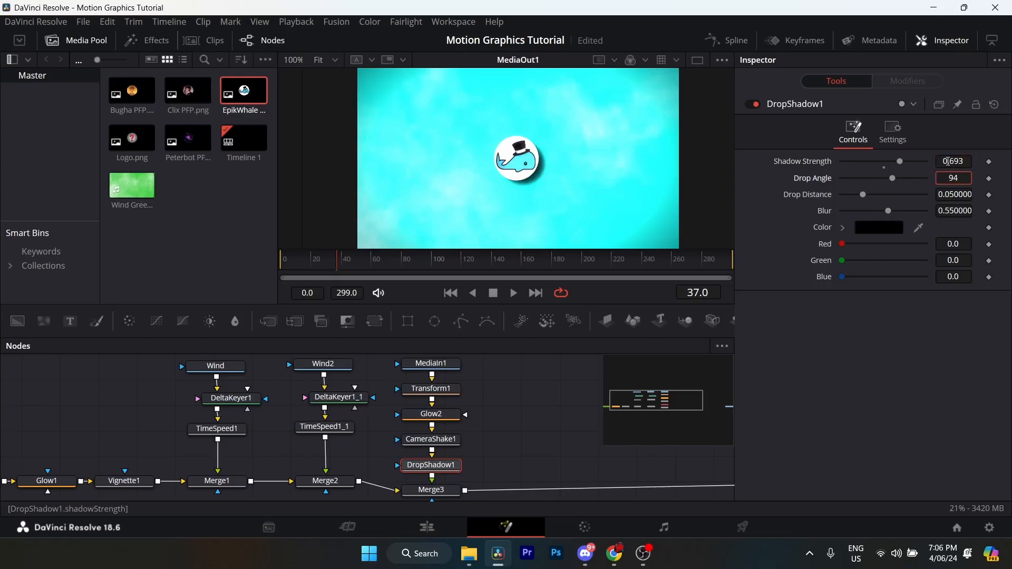
# - Set the DropShadow1 drop distance to 0.0315 and blur to 0.638
pyautogui.press('Tab')
pyautogui.press('BackSpace')
pyautogui.write('.315')
pyautogui.press('Tab')
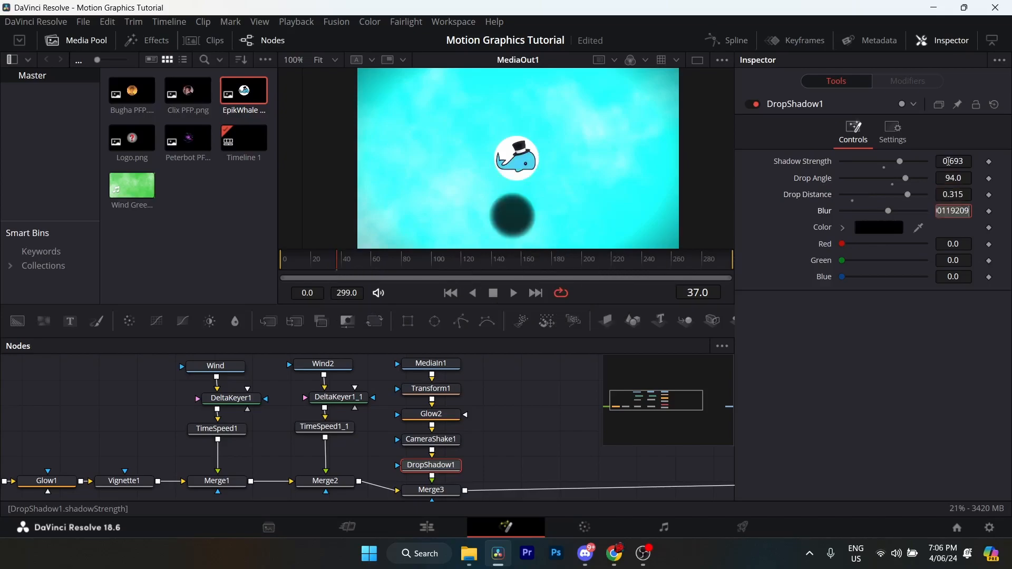
pyautogui.write('.638')
pyautogui.press('Return')
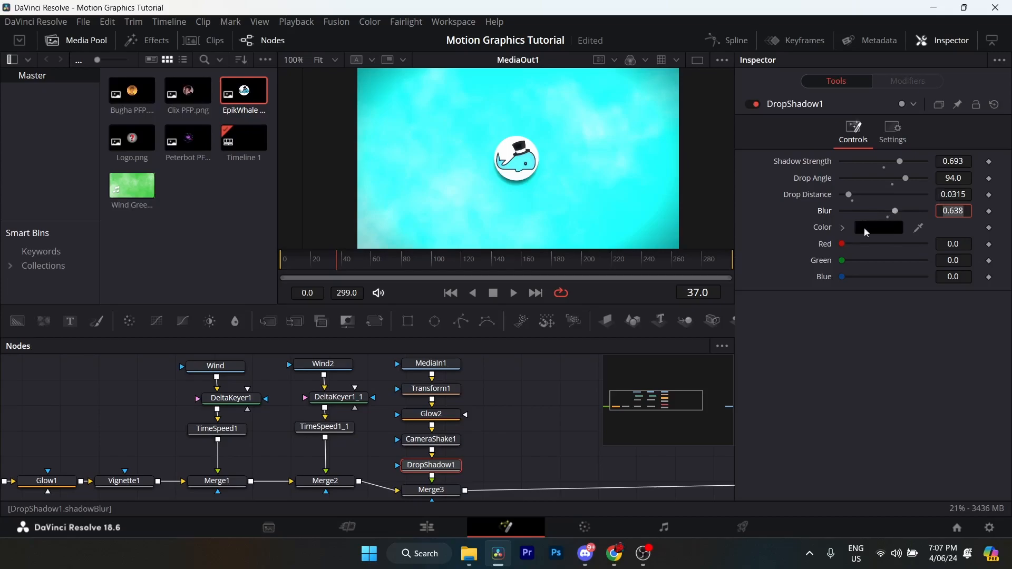
# - Rename the MediaIn1 node holding EpikWhale PFP.png as EpikWhale
pyautogui.moveTo(454, 426)
pyautogui.mouseDown()
pyautogui.moveTo(428, 400)
pyautogui.moveTo(466, 430)
pyautogui.moveTo(464, 415)
pyautogui.mouseUp()
pyautogui.click(385, 380)
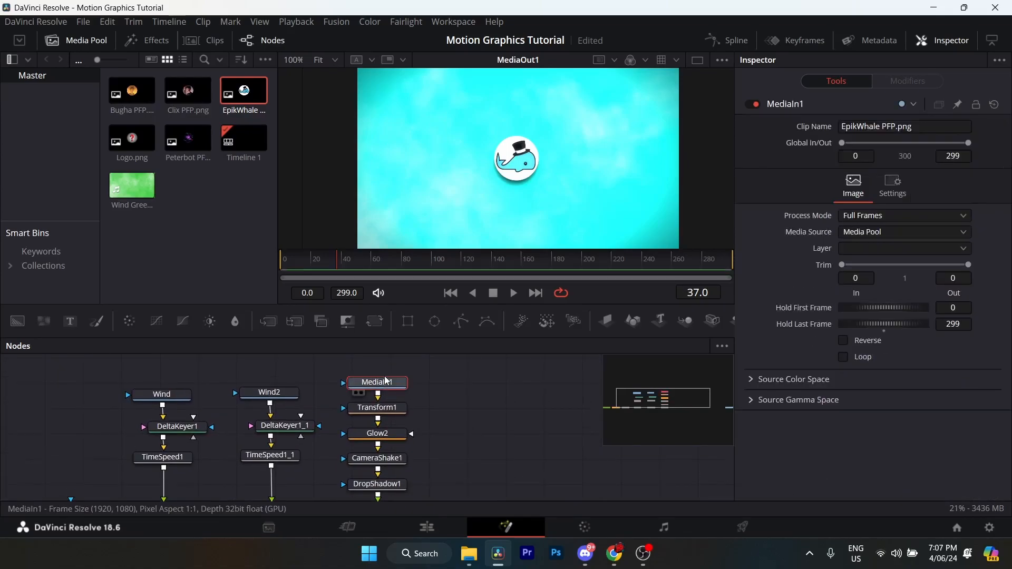
pyautogui.rightClick(382, 381)
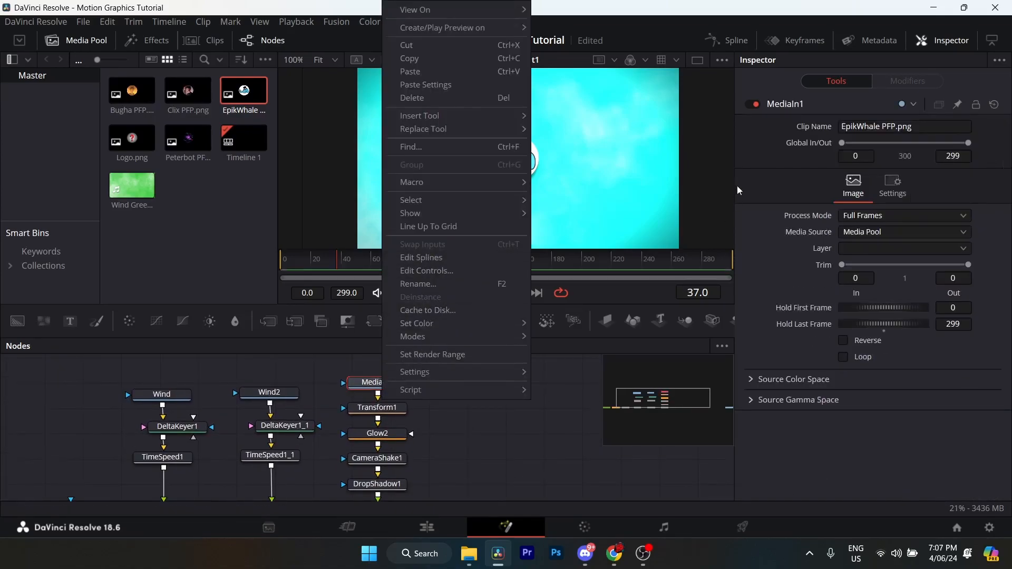
pyautogui.click(438, 285)
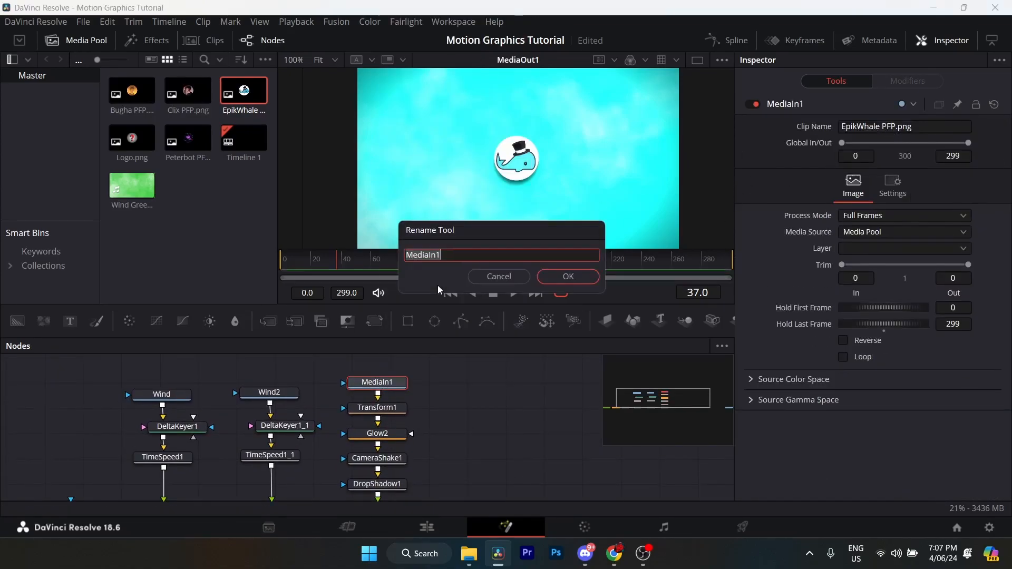
pyautogui.write('EpikWhale')
pyautogui.click(566, 274)
pyautogui.click(402, 405)
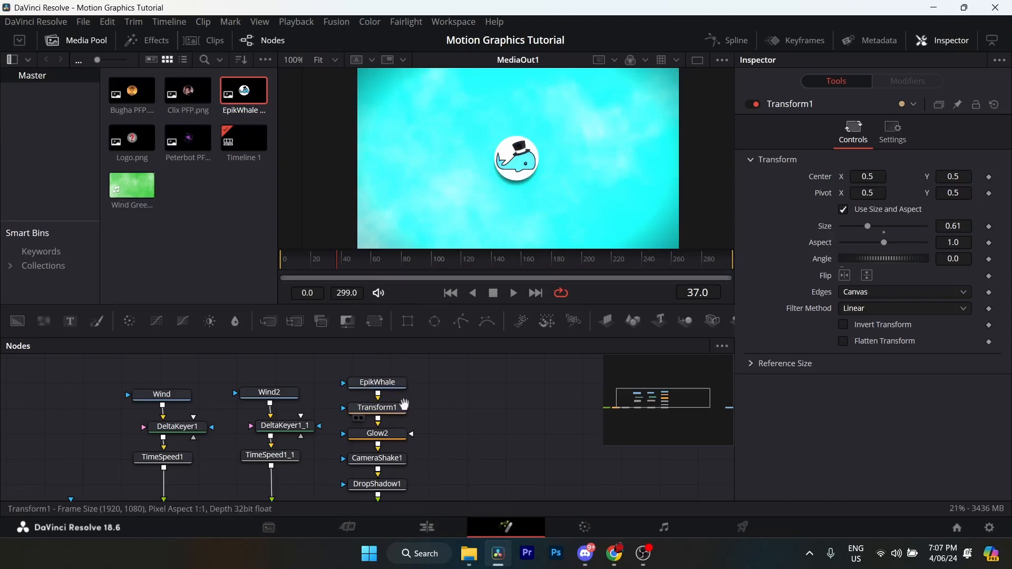
# - Add Clix PFP.png to the node graph as a new layer merged after Merge3 and rename its node Clix
pyautogui.moveTo(188, 90); pyautogui.dragTo(399, 484)
pyautogui.scroll(3, 430, 456)
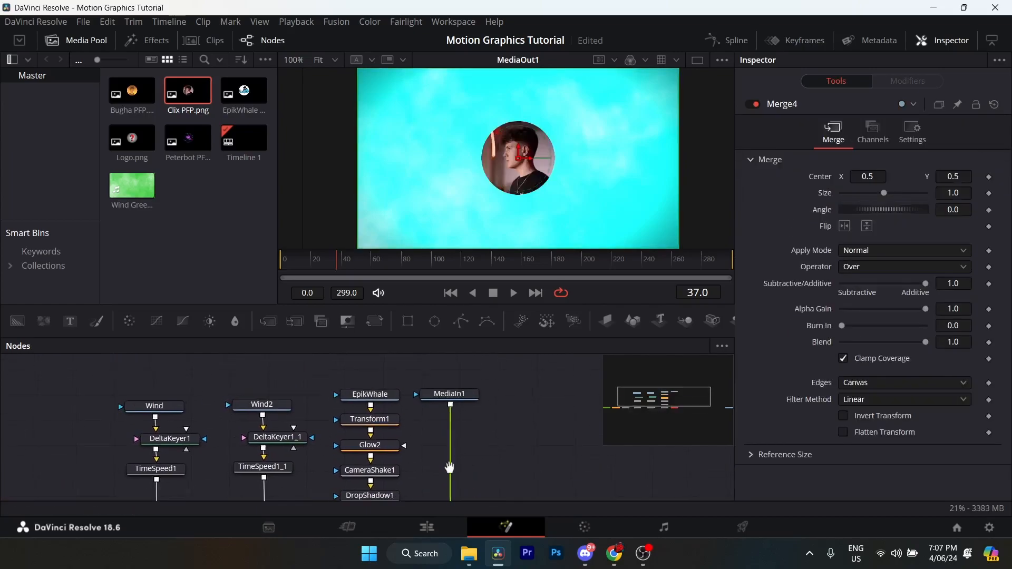
pyautogui.click(458, 393)
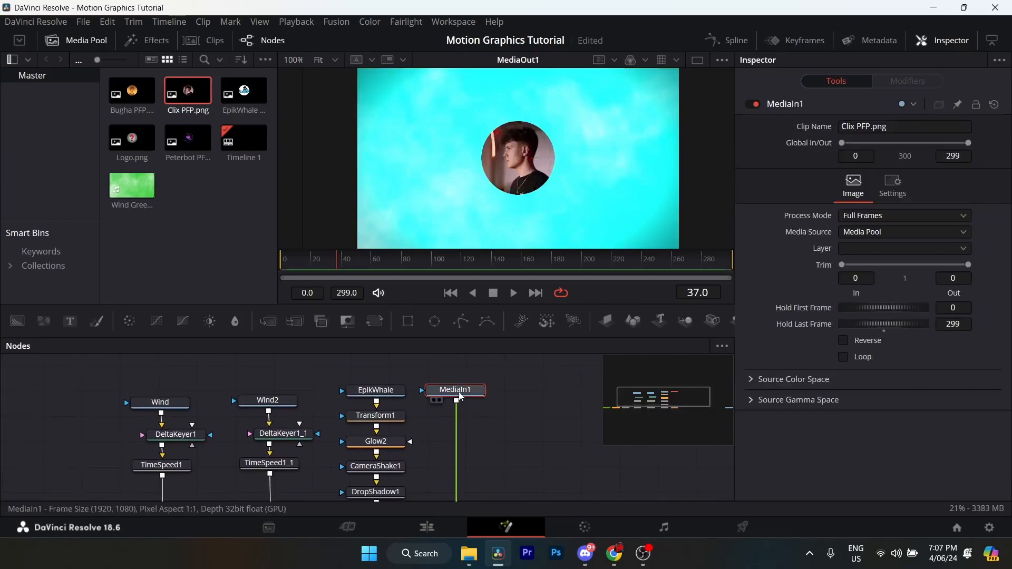
pyautogui.rightClick(459, 394)
pyautogui.click(503, 283)
pyautogui.write('Clix')
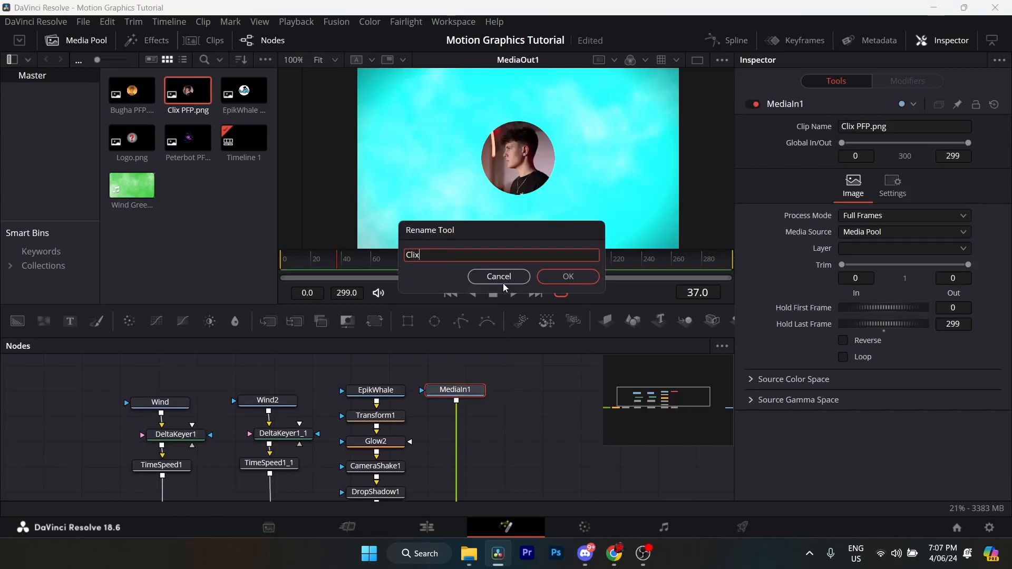
pyautogui.press('Return')
# - Duplicate the Transform1, Glow2, CameraShake1 and DropShadow1 nodes and place the copied chain below Clix
pyautogui.moveTo(417, 421)
pyautogui.mouseDown()
pyautogui.moveTo(432, 397)
pyautogui.moveTo(428, 408)
pyautogui.mouseUp()
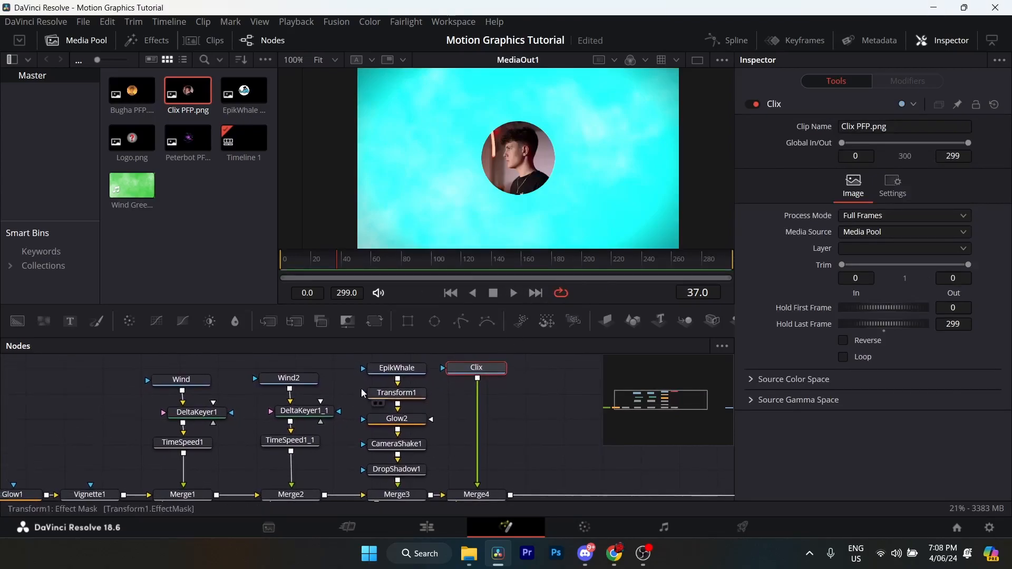
pyautogui.moveTo(357, 388); pyautogui.dragTo(422, 471)
pyautogui.hotkey('ctrl', 'c')
pyautogui.click(487, 369)
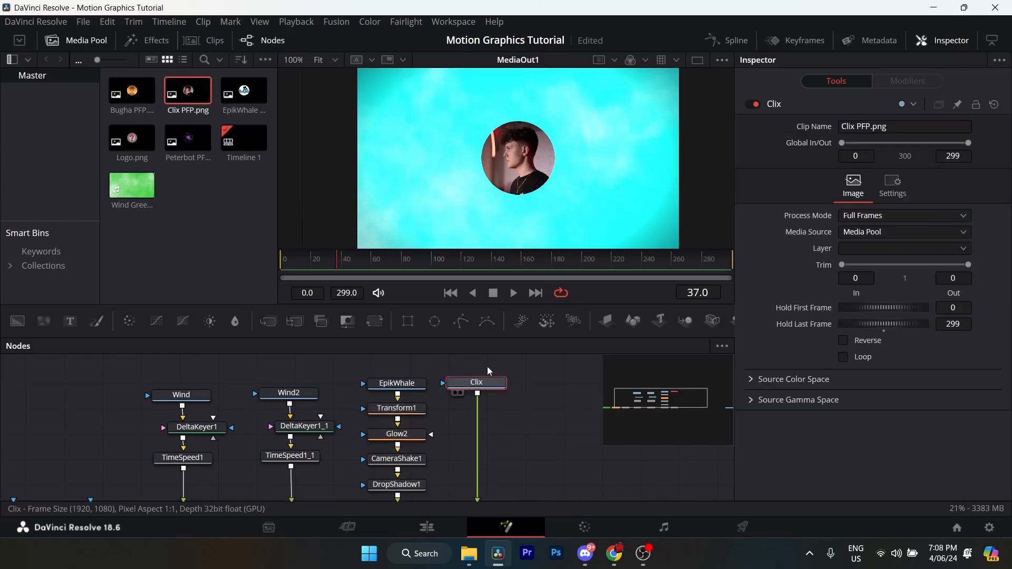
pyautogui.hotkey('ctrl', 'v')
pyautogui.click(474, 466)
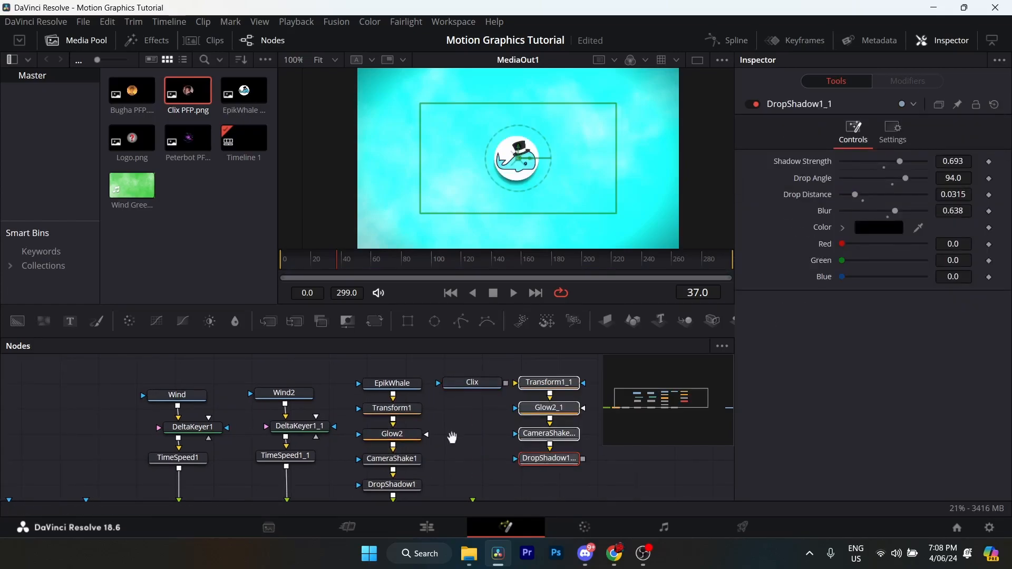
pyautogui.moveTo(452, 437); pyautogui.dragTo(465, 400)
pyautogui.moveTo(555, 423); pyautogui.dragTo(484, 447)
# - Connect Clix through the copied transform, glow, camera shake and drop shadow nodes into Merge4
pyautogui.click(516, 393)
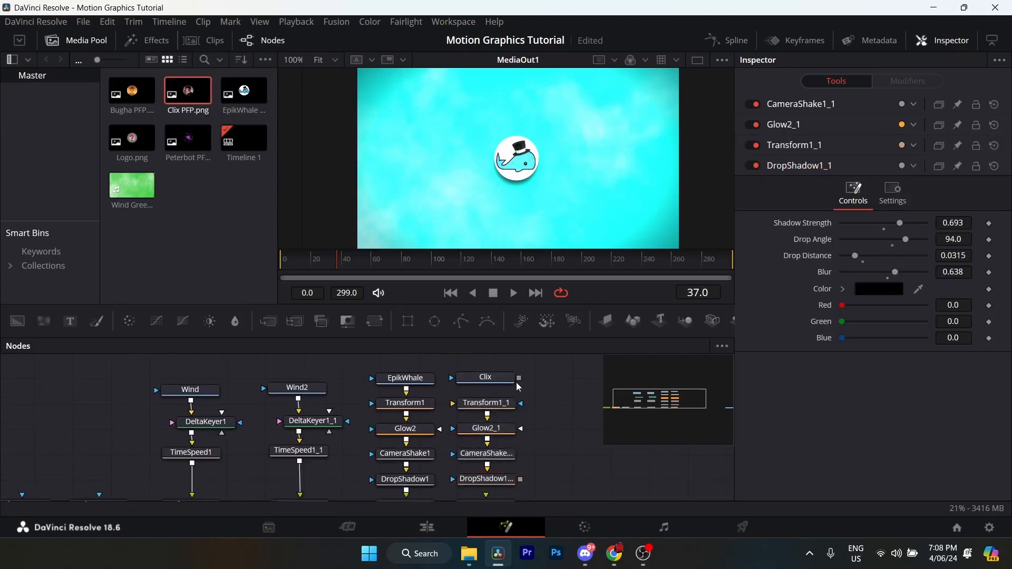
pyautogui.moveTo(519, 378)
pyautogui.mouseDown()
pyautogui.moveTo(485, 406)
pyautogui.moveTo(519, 371)
pyautogui.mouseUp()
pyautogui.moveTo(500, 421); pyautogui.dragTo(499, 443)
pyautogui.scroll(-1, 522, 419)
pyautogui.moveTo(527, 395); pyautogui.dragTo(396, 418)
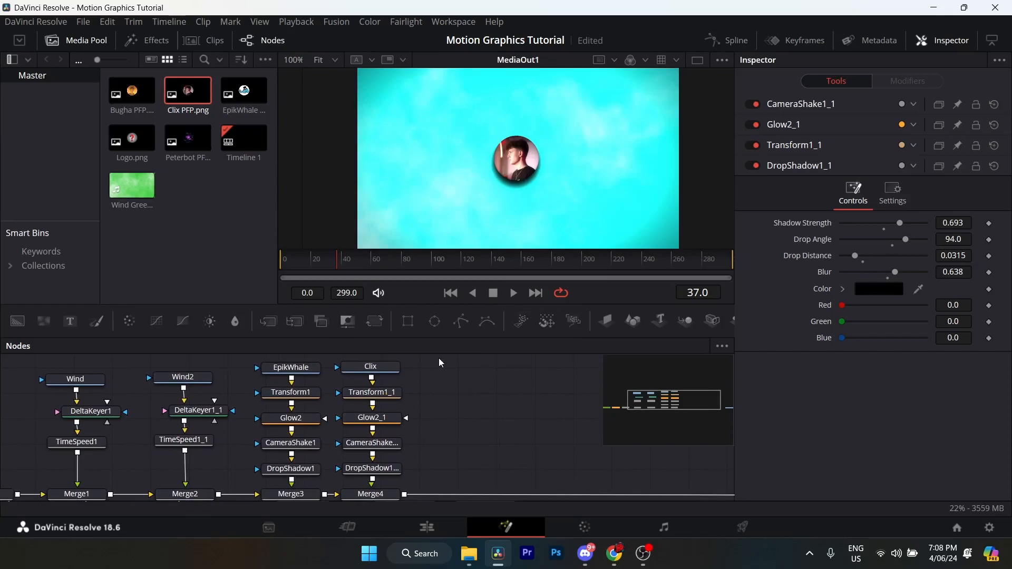
# - Add Bugha PFP.png as a merged layer and run it through a copy of the transform, glow, camera shake and drop shadow chain into Merge5
pyautogui.moveTo(439, 359); pyautogui.dragTo(387, 369)
pyautogui.moveTo(132, 91); pyautogui.dragTo(399, 374)
pyautogui.moveTo(391, 399); pyautogui.dragTo(350, 468)
pyautogui.click(360, 470)
pyautogui.hotkey('ctrl', 'c')
pyautogui.click(429, 417)
pyautogui.hotkey('ctrl', 'v')
pyautogui.moveTo(463, 445); pyautogui.dragTo(378, 468)
pyautogui.moveTo(456, 421); pyautogui.dragTo(464, 469)
pyautogui.moveTo(467, 390); pyautogui.dragTo(449, 344)
# - Rename the media node holding Bugha PFP.png as Bugha
pyautogui.rightClick(440, 393)
pyautogui.click(431, 389)
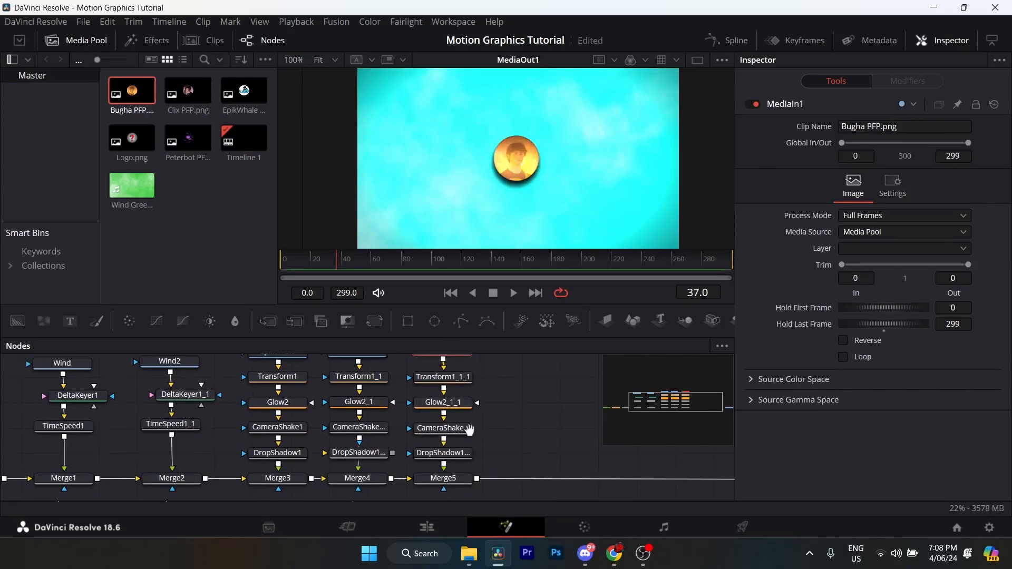
pyautogui.moveTo(470, 422); pyautogui.dragTo(473, 464)
pyautogui.rightClick(454, 394)
pyautogui.click(502, 285)
pyautogui.write('Bugha')
pyautogui.press('Return')
# - Add the Peterbot profile picture as a merged layer and route it through a copy of the four-node effect chain into Merge6
pyautogui.moveTo(187, 138); pyautogui.dragTo(526, 392)
pyautogui.moveTo(510, 443); pyautogui.dragTo(471, 424)
pyautogui.moveTo(461, 389); pyautogui.dragTo(426, 477)
pyautogui.hotkey('ctrl', 'c')
pyautogui.moveTo(474, 453); pyautogui.dragTo(473, 393)
pyautogui.click(489, 379)
pyautogui.hotkey('ctrl', 'v')
pyautogui.moveTo(522, 417); pyautogui.dragTo(438, 442)
pyautogui.moveTo(487, 366); pyautogui.dragTo(474, 445)
# - Rename the new Peterbot picture's media node as Peterbot
pyautogui.rightClick(473, 392)
pyautogui.click(519, 452)
pyautogui.write('Peterbot')
pyautogui.press('Return')
# - Add Logo.png to the node graph as another merged layer and rename its node Question_Mark
pyautogui.moveTo(478, 393)
pyautogui.mouseDown()
pyautogui.moveTo(516, 372)
pyautogui.moveTo(498, 413)
pyautogui.moveTo(473, 406)
pyautogui.mouseUp()
pyautogui.moveTo(132, 138); pyautogui.dragTo(504, 372)
pyautogui.rightClick(459, 371)
pyautogui.click(508, 284)
pyautogui.write('Question_Mark')
pyautogui.click(558, 274)
# - Copy the transform, glow, camera shake and drop shadow nodes and insert the copies between Question_Mark and Merge7
pyautogui.moveTo(393, 389); pyautogui.dragTo(337, 482)
pyautogui.hotkey('ctrl', 'c')
pyautogui.click(434, 472)
pyautogui.hotkey('ctrl', 'v')
pyautogui.moveTo(436, 448); pyautogui.dragTo(464, 419)
pyautogui.moveTo(495, 349); pyautogui.dragTo(432, 385)
pyautogui.click(434, 490)
pyautogui.scroll(-3, 433, 422)
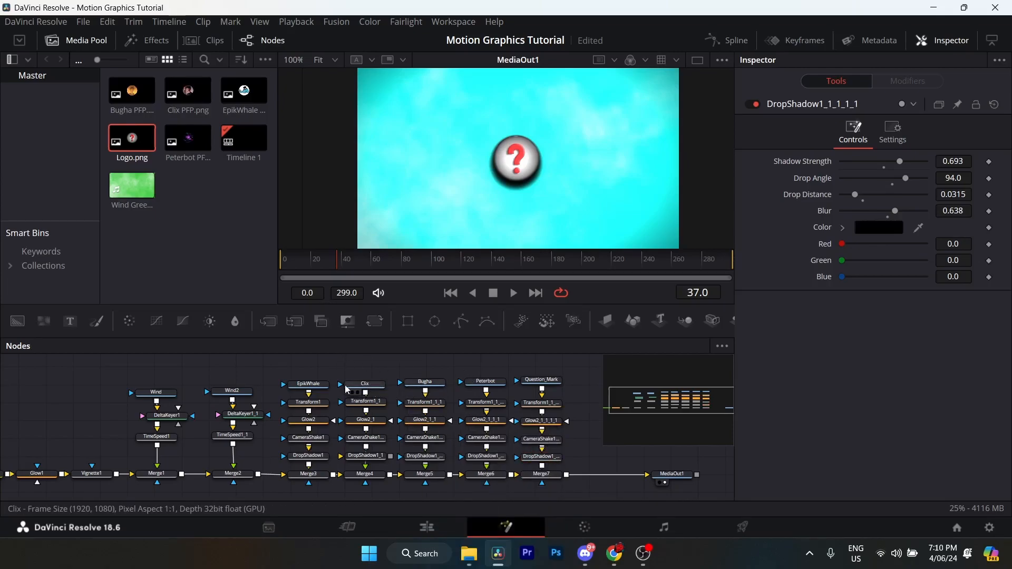
# - Review the picture source nodes from EpikWhale to Question_Mark and their layering order
pyautogui.click(317, 384)
pyautogui.click(369, 384)
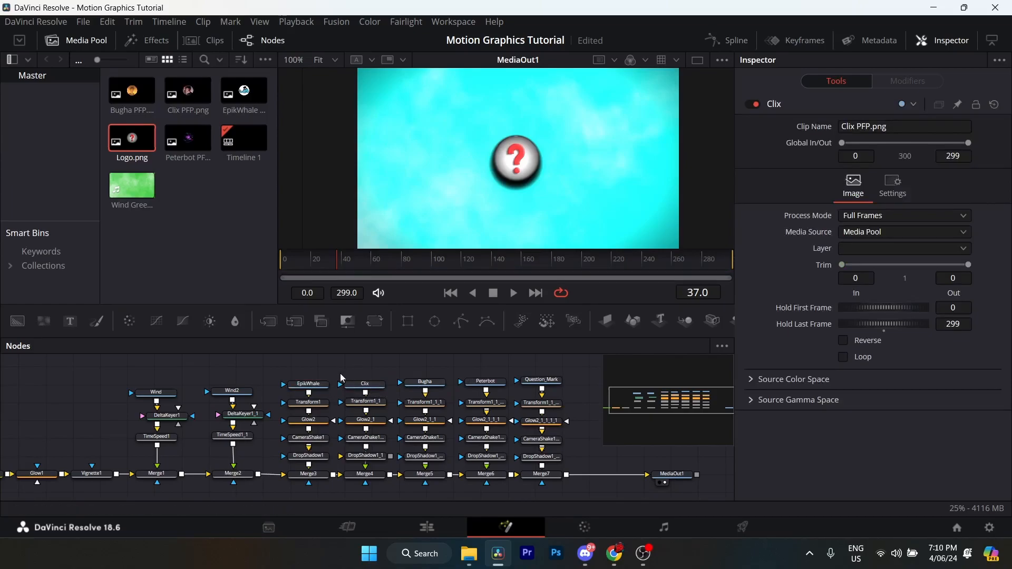
pyautogui.moveTo(331, 370); pyautogui.dragTo(308, 367)
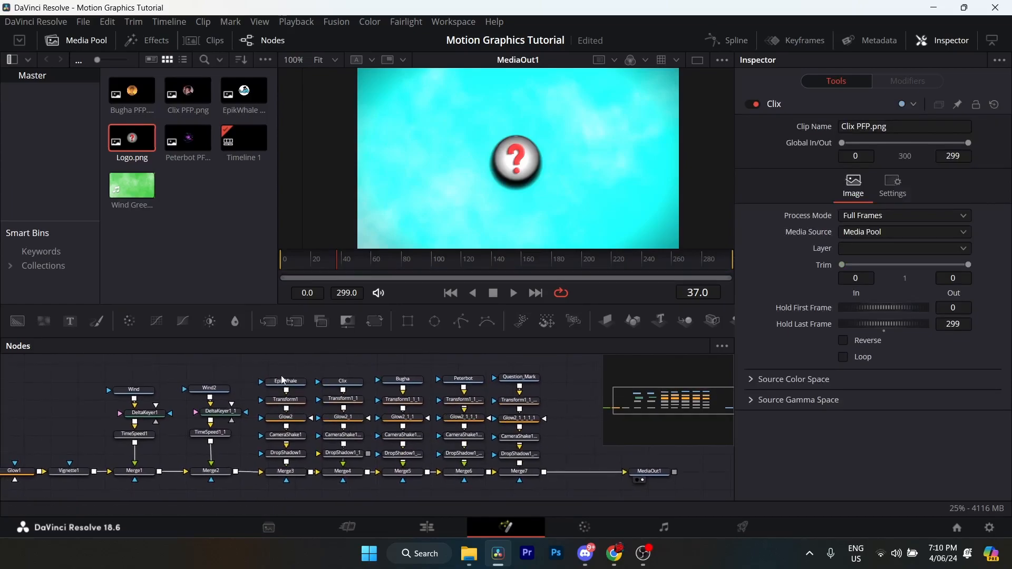
pyautogui.click(288, 384)
pyautogui.click(365, 383)
pyautogui.click(403, 379)
pyautogui.click(519, 377)
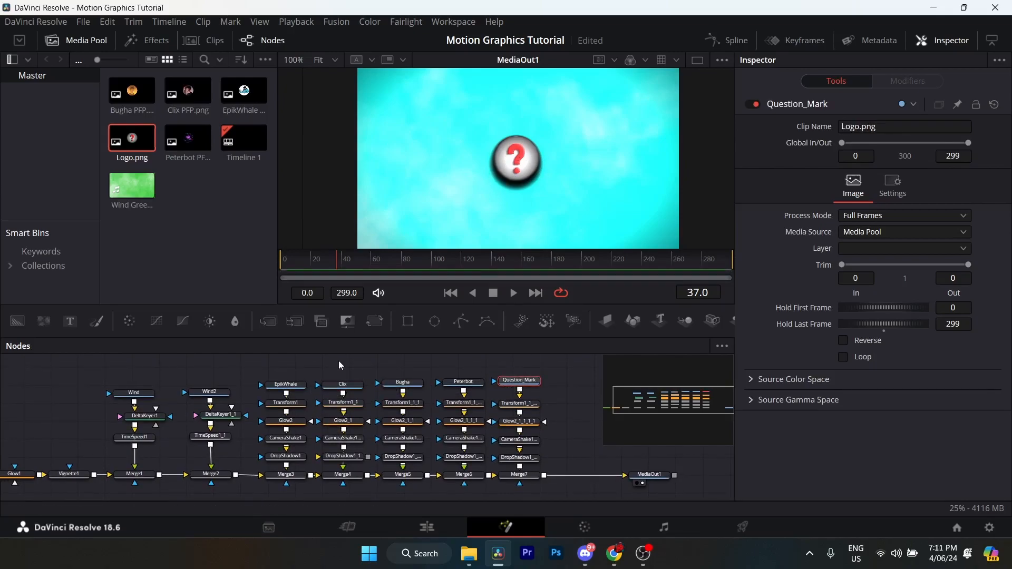
pyautogui.click(286, 384)
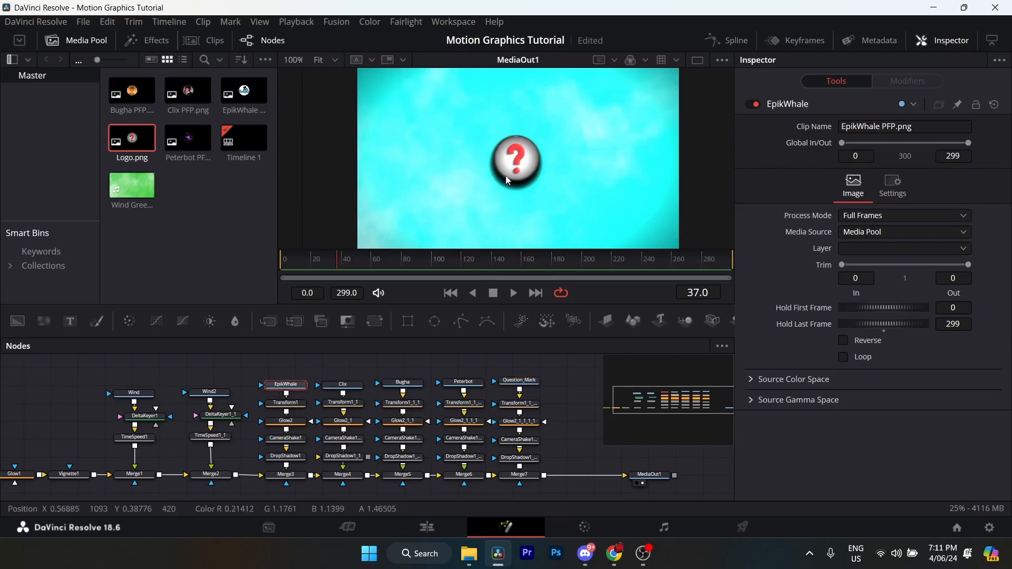
pyautogui.click(519, 380)
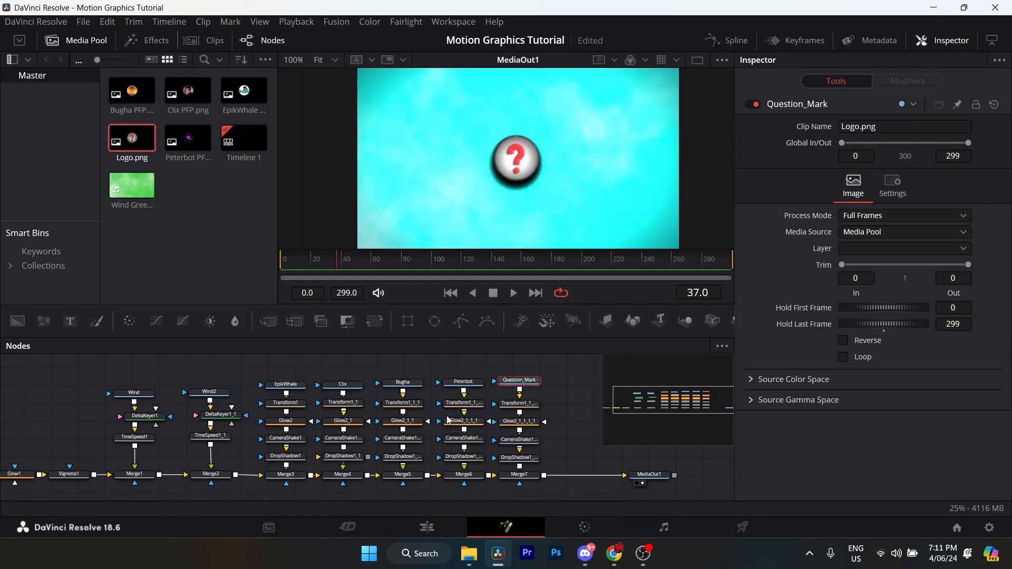
# - Keyframe the center position of EpikWhale's Transform1 at frame 28
pyautogui.scroll(4, 381, 421)
pyautogui.click(373, 419)
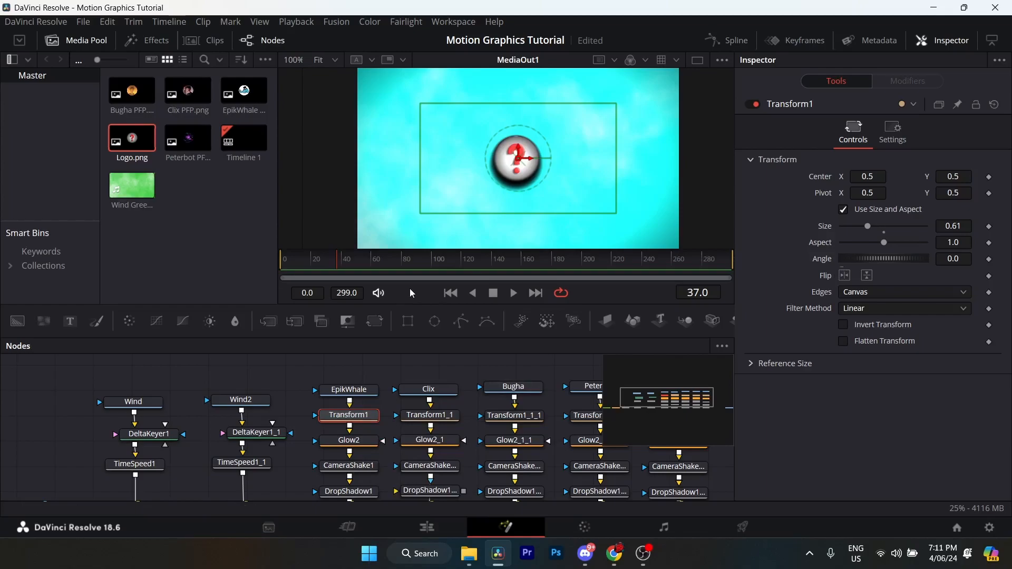
pyautogui.click(326, 262)
pyautogui.click(989, 177)
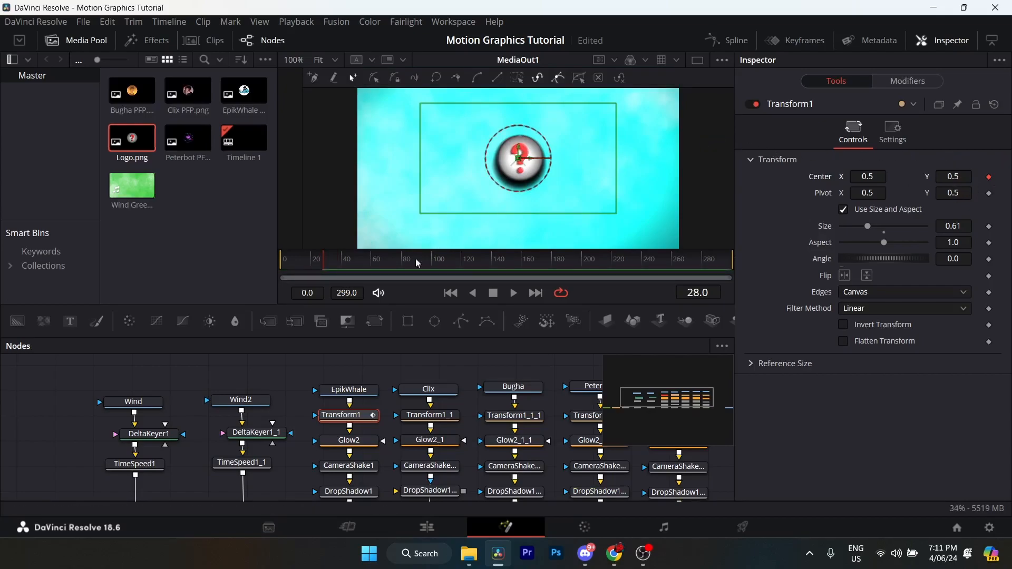
# - Set the Transform1 center X to 0.146 at frame 48
pyautogui.click(355, 259)
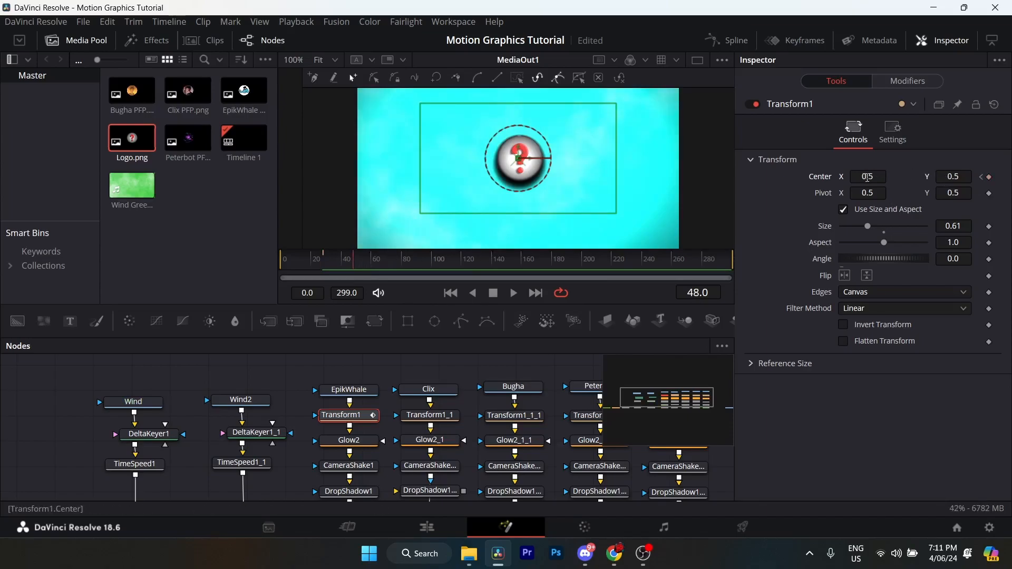
pyautogui.click(868, 177)
pyautogui.write('.1464')
pyautogui.press('Return')
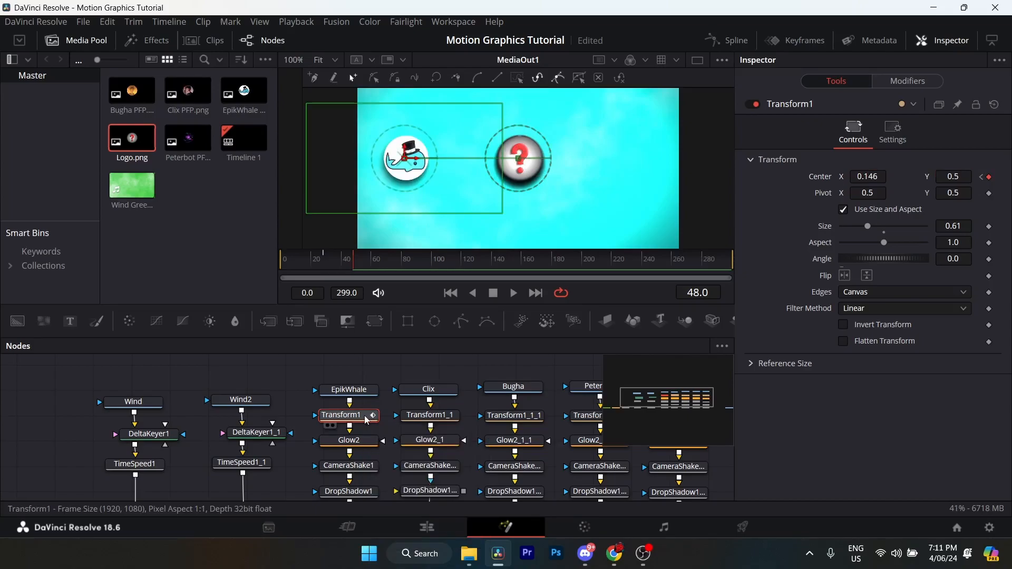
# - Smooth Transform1's displacement curve in the spline editor and shape its handles into a fast start with a long ease-out
pyautogui.click(727, 40)
pyautogui.click(390, 380)
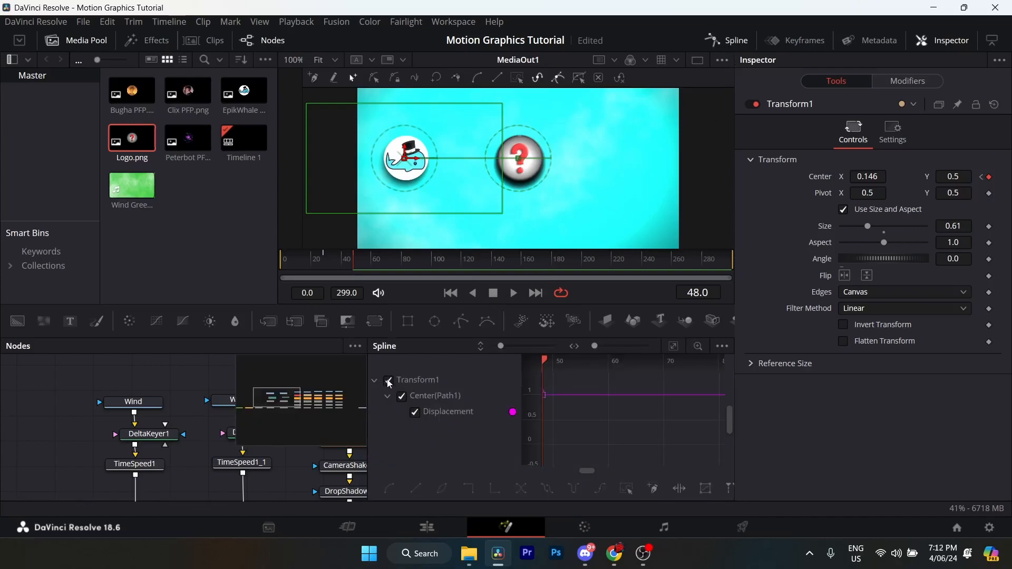
pyautogui.click(675, 347)
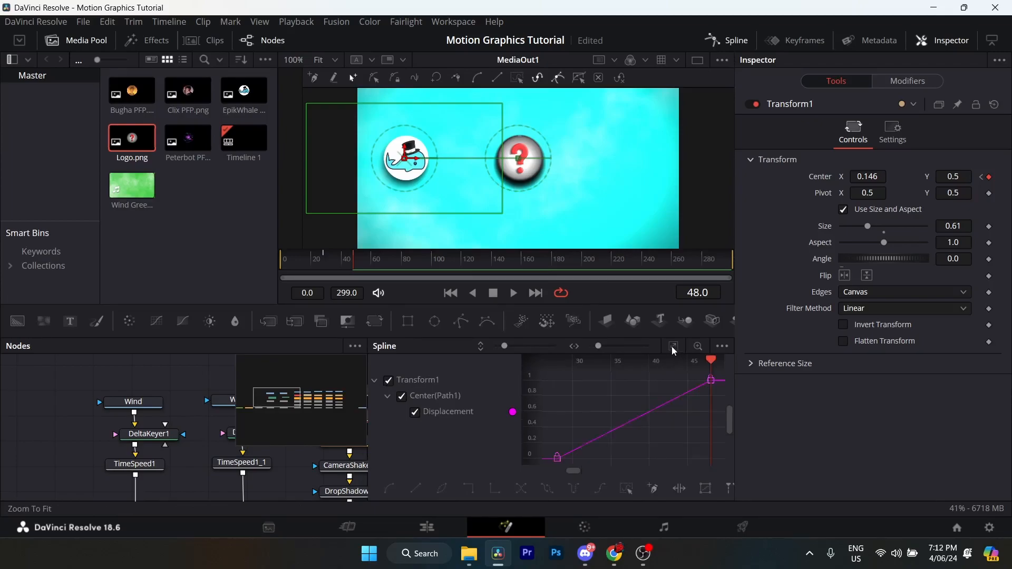
pyautogui.click(710, 380)
pyautogui.keyDown('ctrl'); pyautogui.click(557, 458); pyautogui.keyUp('ctrl')
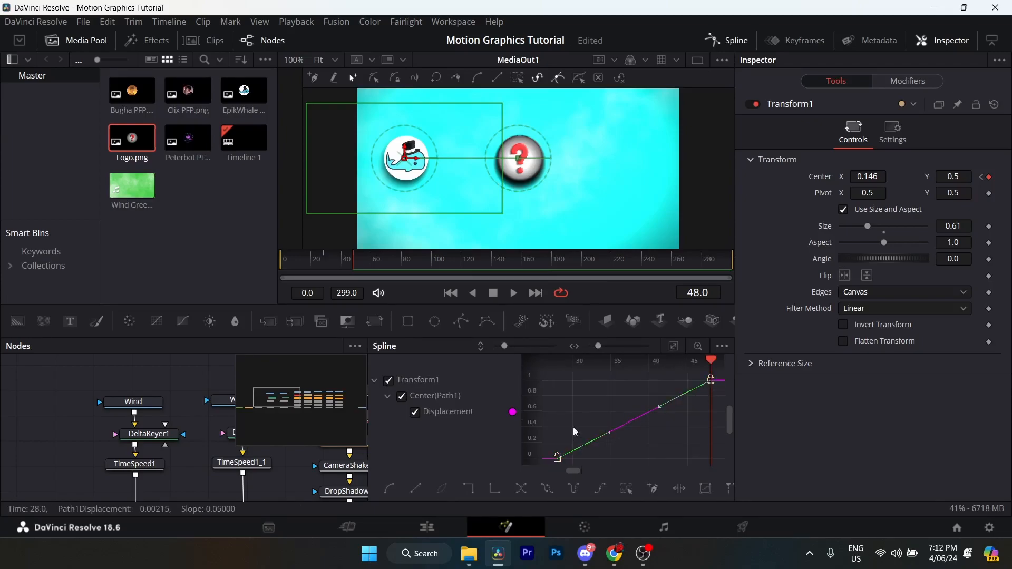
pyautogui.hotkey('shift', 's')
pyautogui.moveTo(656, 384); pyautogui.dragTo(553, 383)
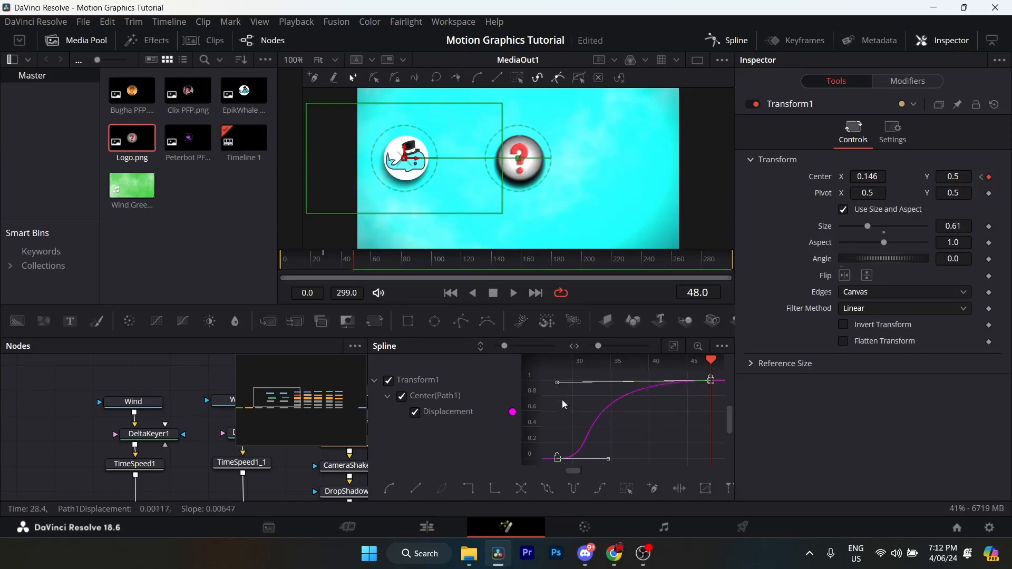
pyautogui.moveTo(608, 459); pyautogui.dragTo(563, 464)
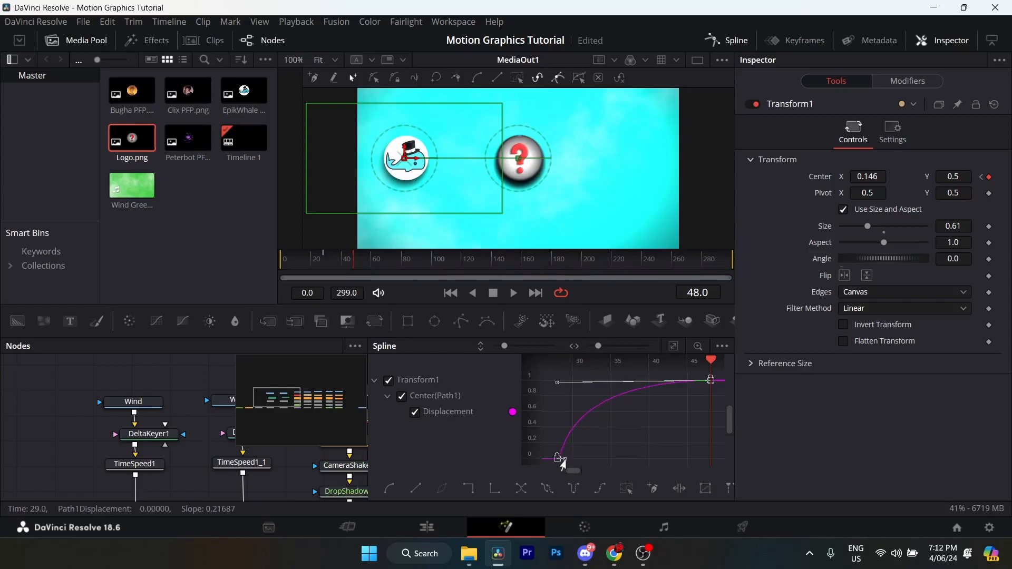
pyautogui.click(597, 433)
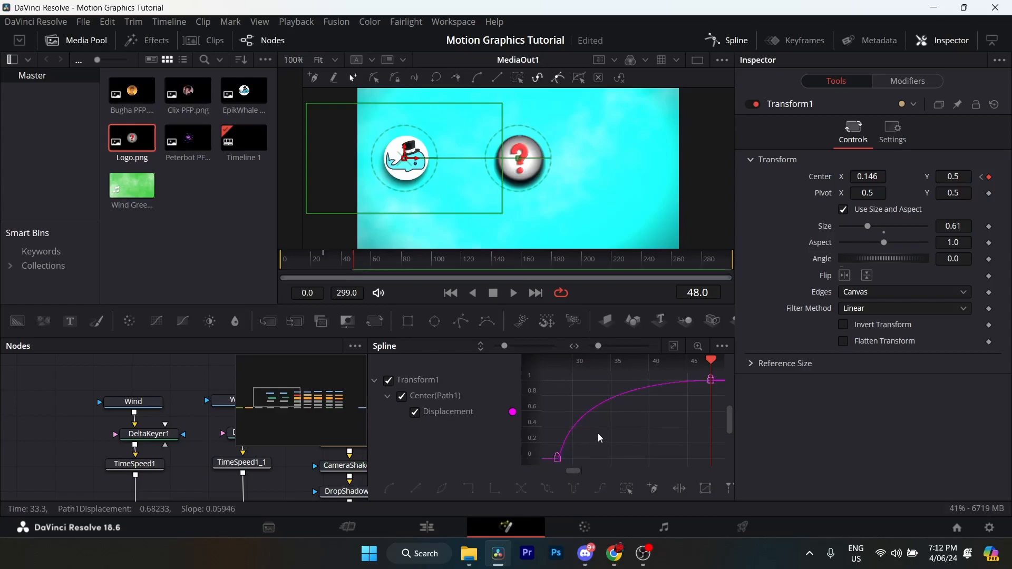
# - Save the project and close the spline editor
pyautogui.hotkey('ctrl', 's')
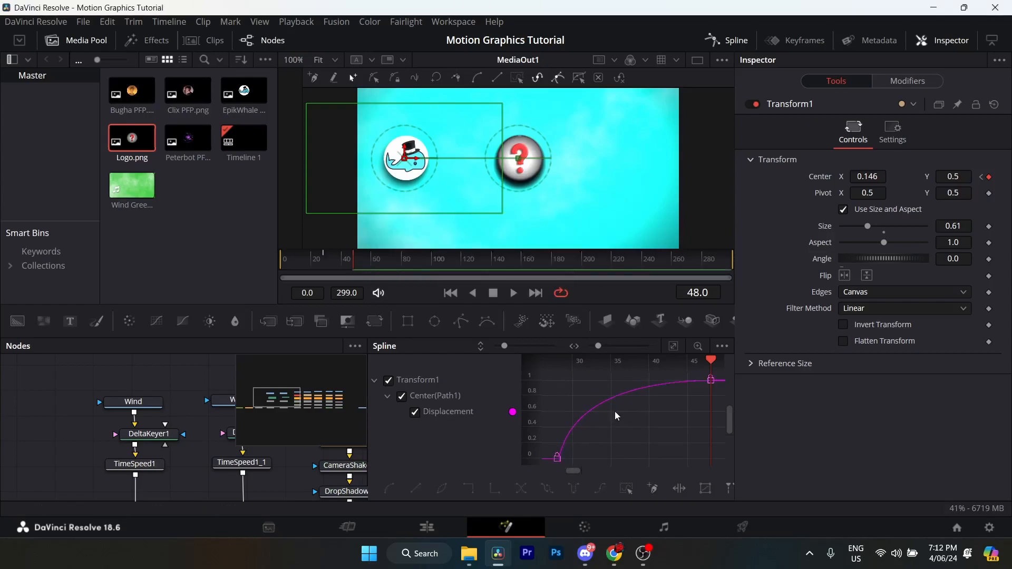
pyautogui.click(715, 42)
pyautogui.hscroll(2, 395, 419)
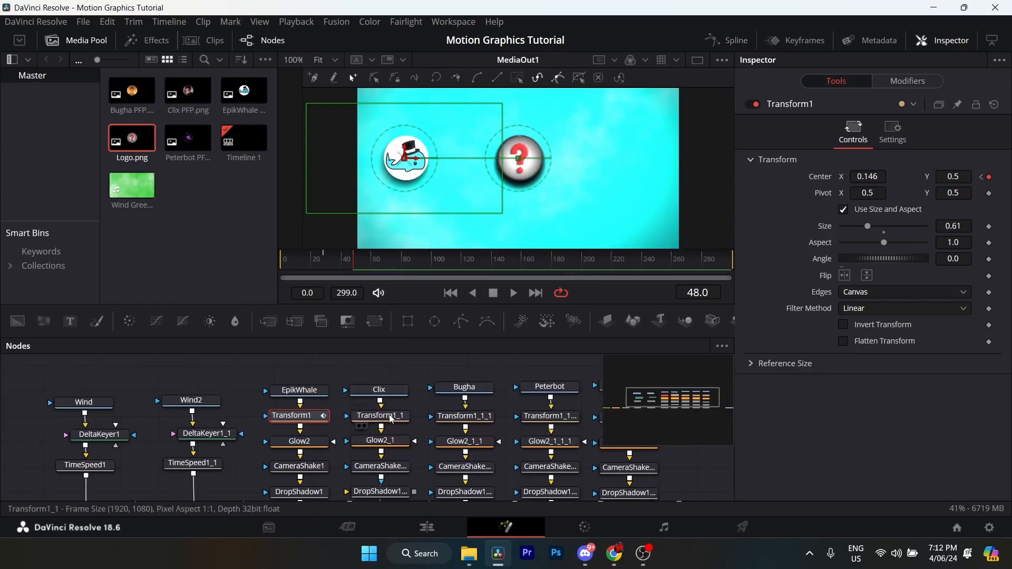
# - Keyframe the center position of Clix's Transform1_1 node at frame 38
pyautogui.click(392, 419)
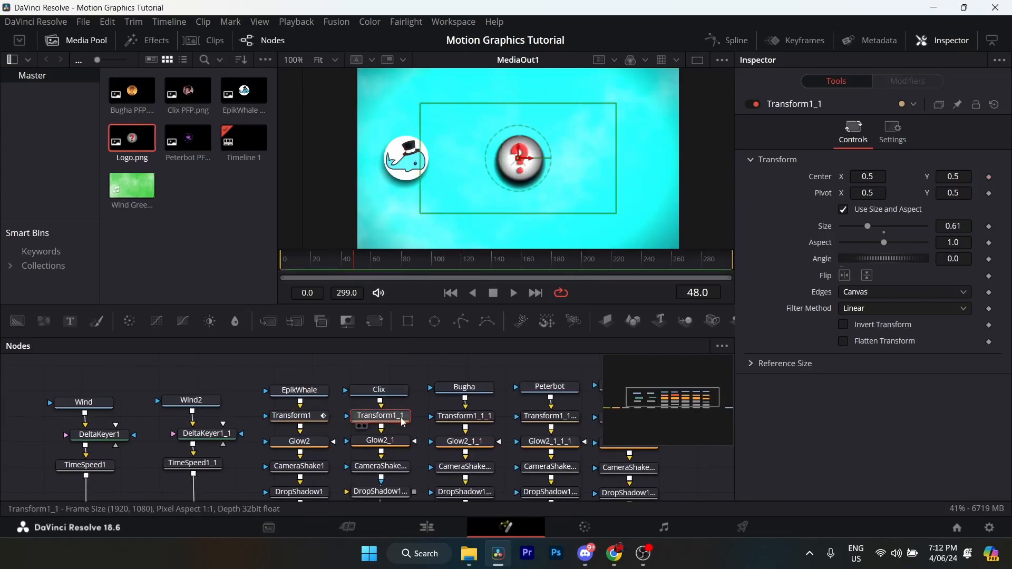
pyautogui.moveTo(399, 417); pyautogui.dragTo(380, 420)
pyautogui.click(374, 398)
pyautogui.click(372, 422)
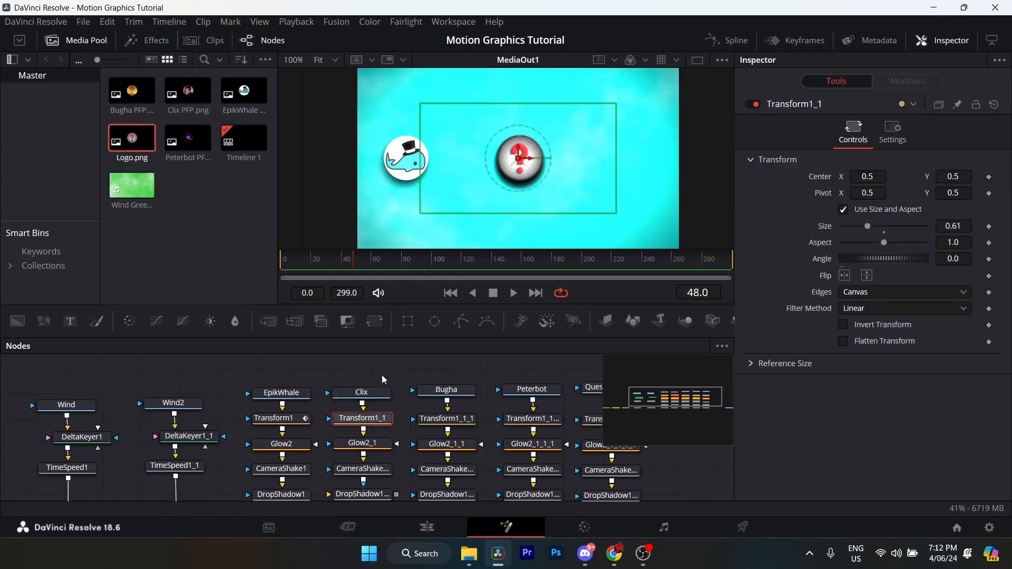
pyautogui.click(336, 260)
pyautogui.press('Right')
pyautogui.click(989, 177)
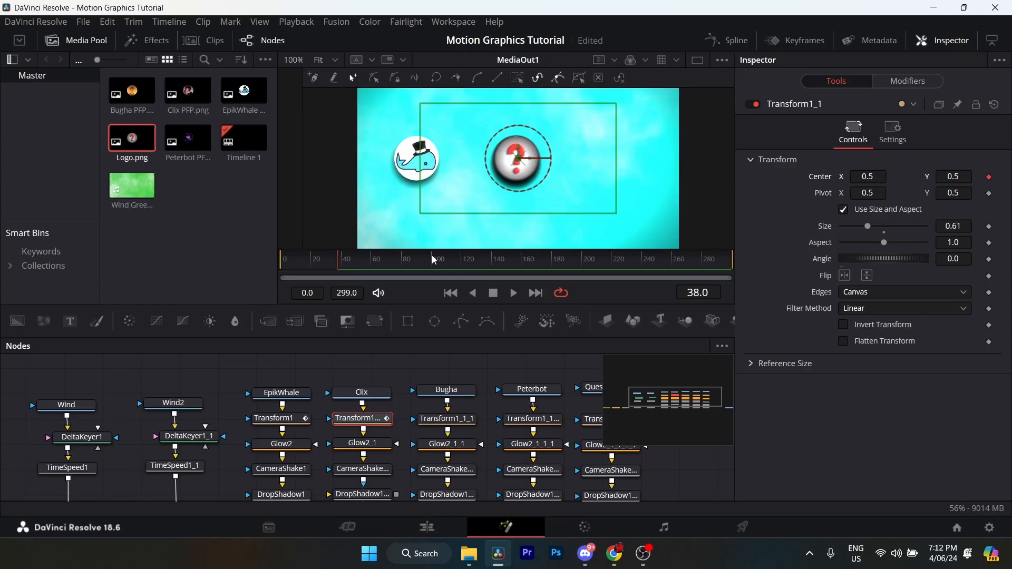
# - Set the Transform1_1 center X to 0.85 at frame 58
pyautogui.moveTo(350, 259); pyautogui.dragTo(361, 260)
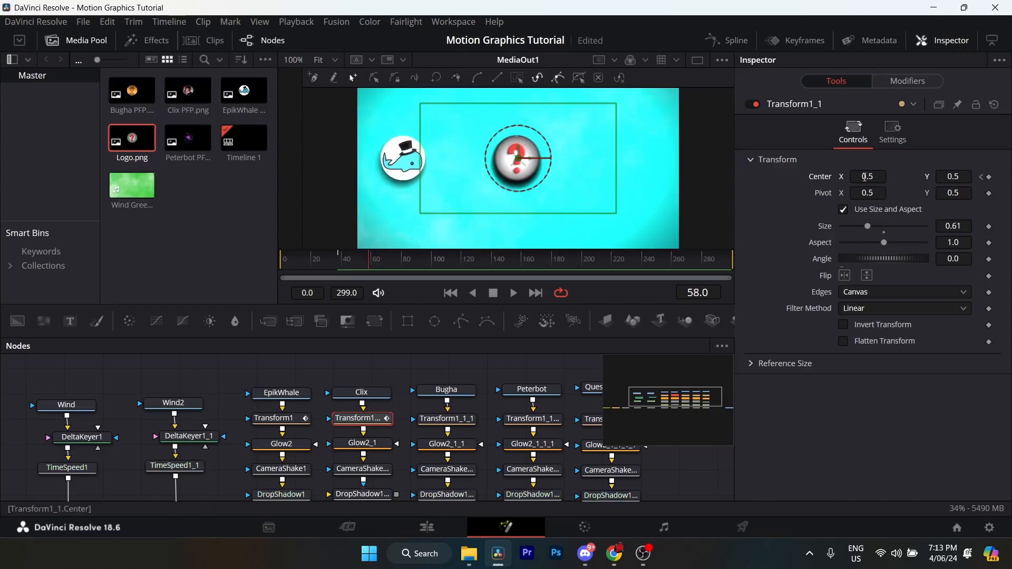
pyautogui.click(866, 177)
pyautogui.press('Return')
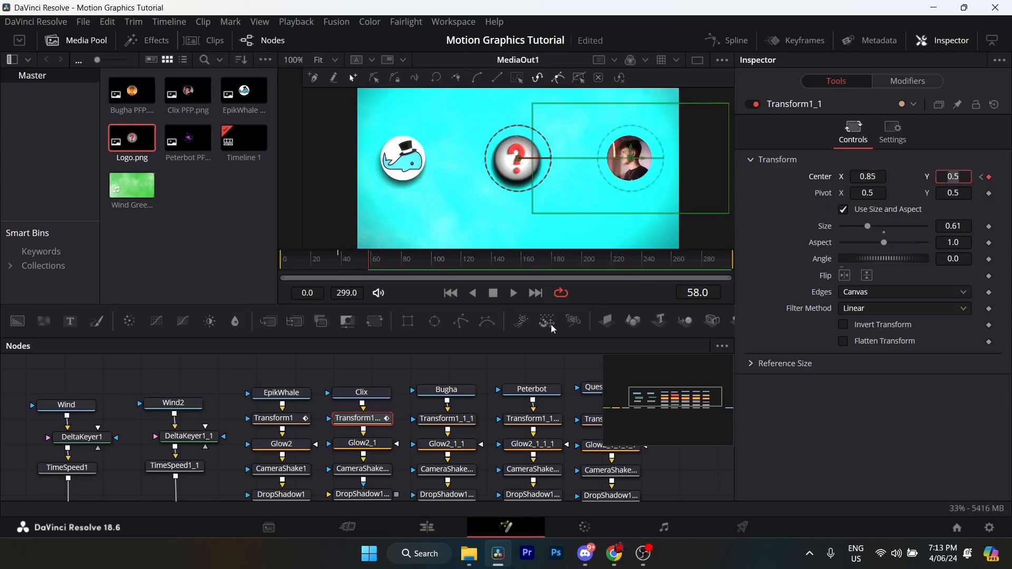
# - Show only Transform1_1's displacement curve in the spline editor and select both of its keyframes
pyautogui.click(727, 40)
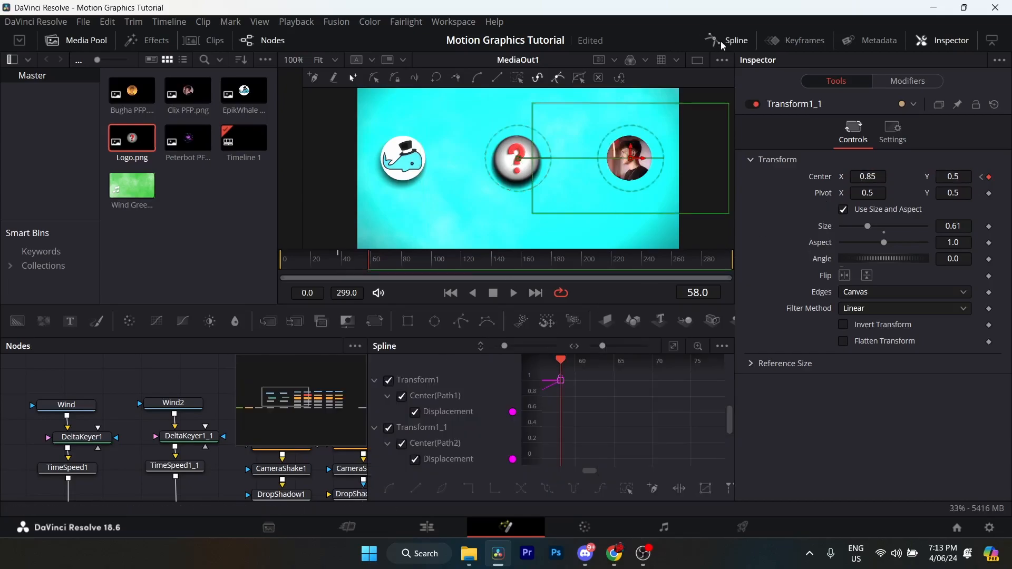
pyautogui.click(388, 380)
pyautogui.moveTo(572, 415); pyautogui.dragTo(624, 412)
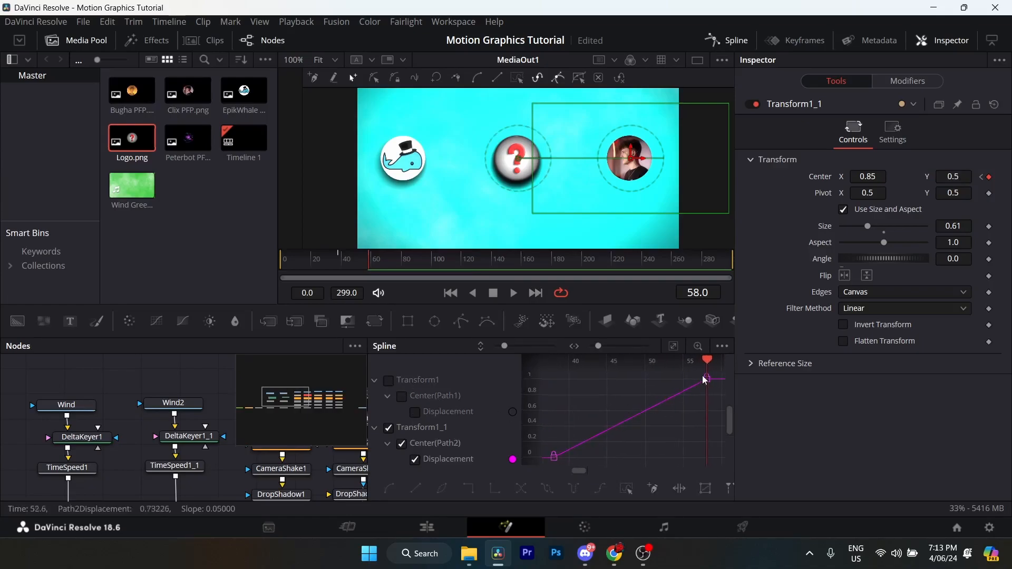
pyautogui.click(556, 457)
pyautogui.click(596, 397)
pyautogui.scroll(-2, 654, 389)
pyautogui.moveTo(654, 389); pyautogui.dragTo(569, 456)
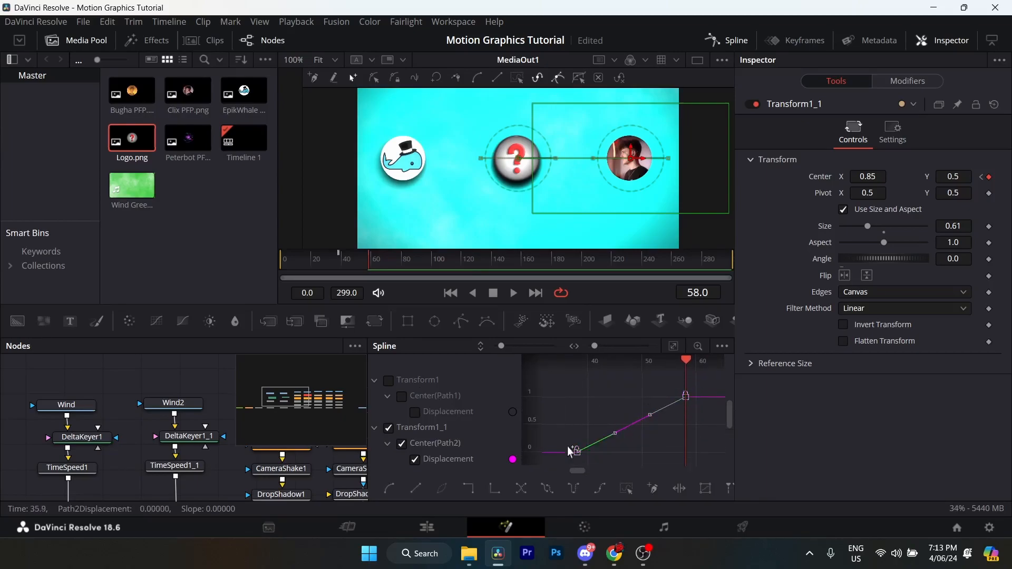
# - Shape Transform1_1's curve handles into a fast start with a long ease-out and close the spline editor
pyautogui.moveTo(642, 405); pyautogui.dragTo(575, 392)
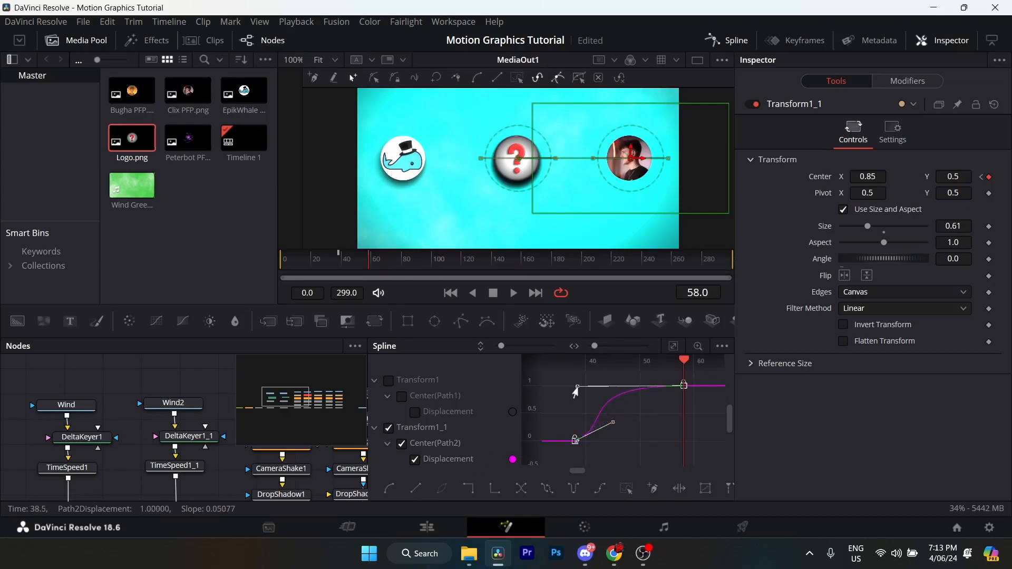
pyautogui.moveTo(613, 422); pyautogui.dragTo(581, 444)
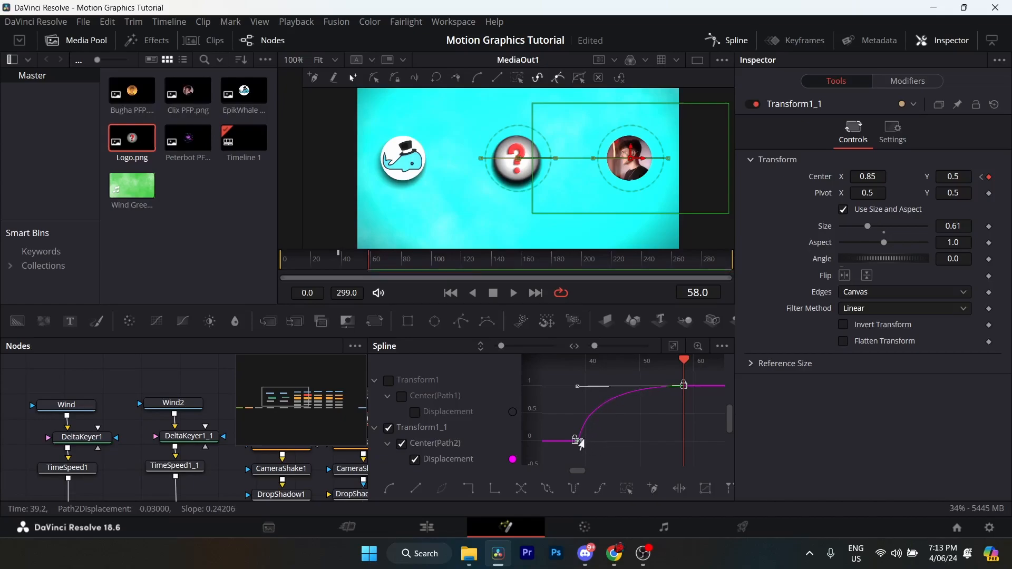
pyautogui.click(617, 423)
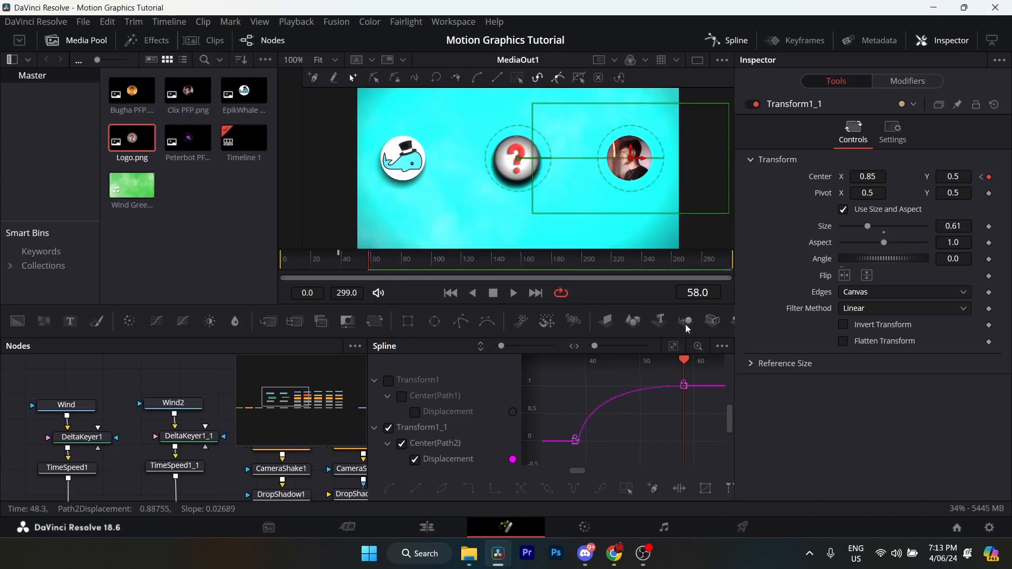
pyautogui.click(724, 47)
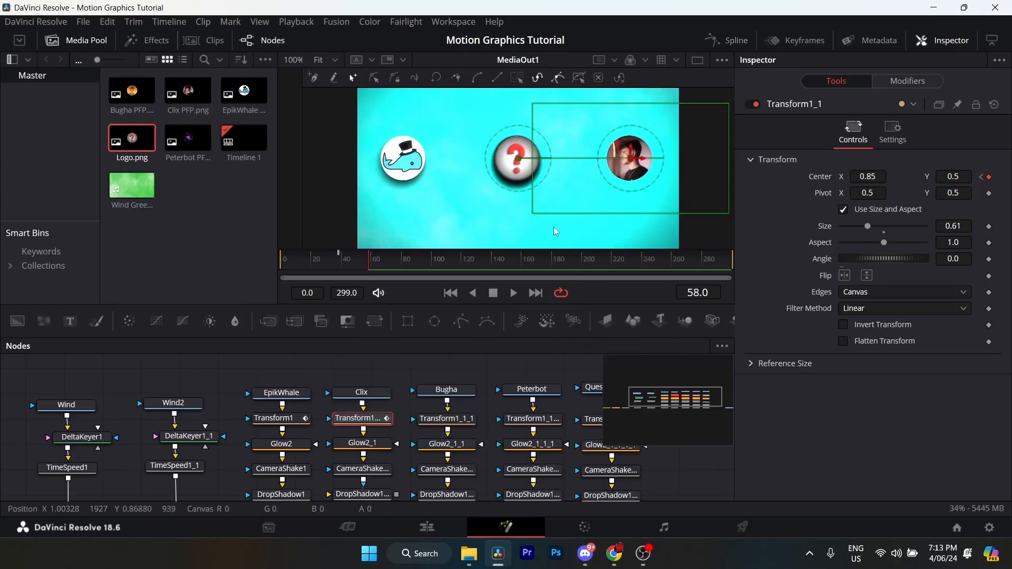
# - Keyframe the center position of Bugha's Transform1_1_1 node at frame 48
pyautogui.click(380, 437)
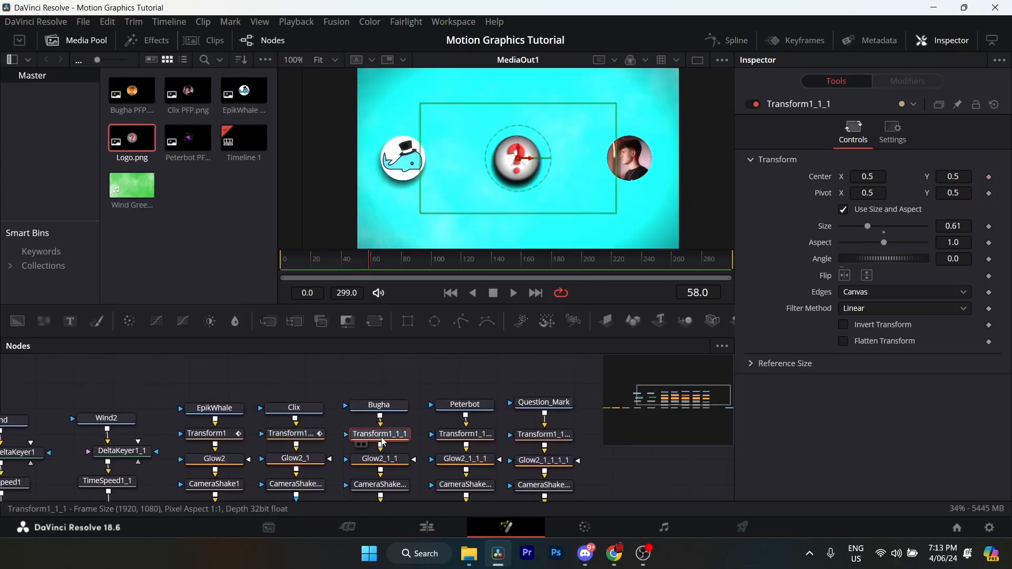
pyautogui.click(385, 414)
pyautogui.click(392, 436)
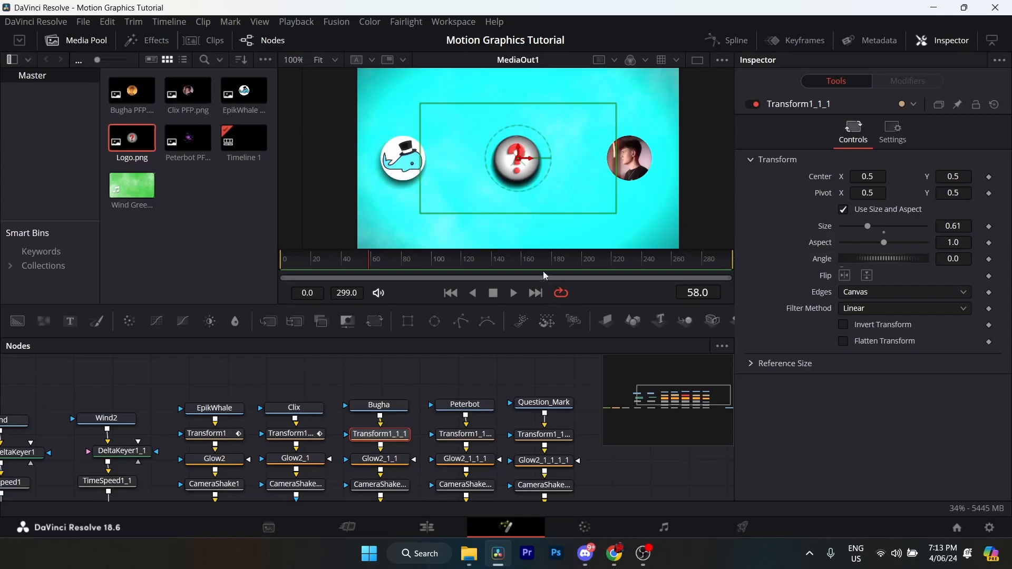
pyautogui.moveTo(366, 261); pyautogui.dragTo(355, 258)
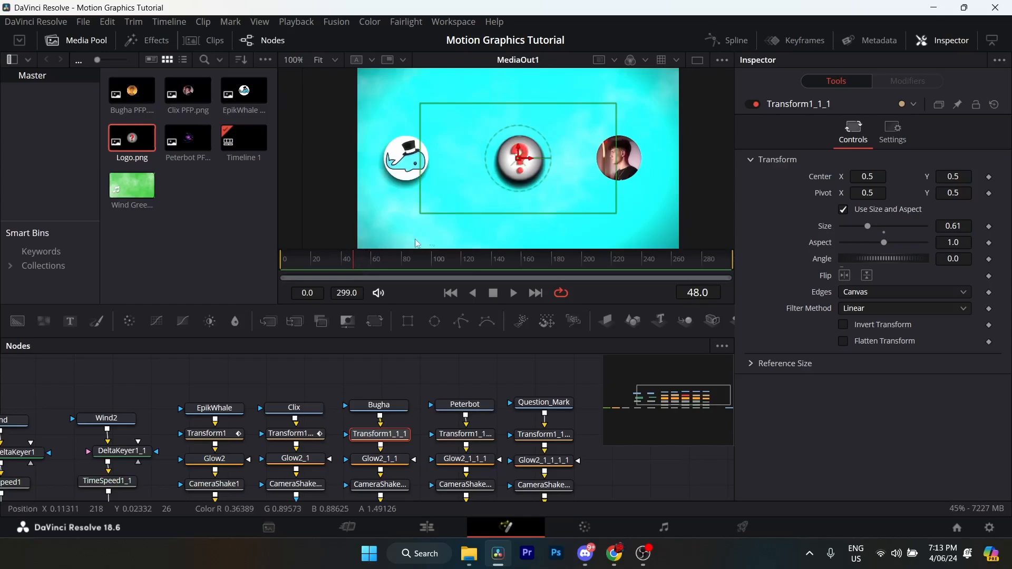
pyautogui.click(989, 178)
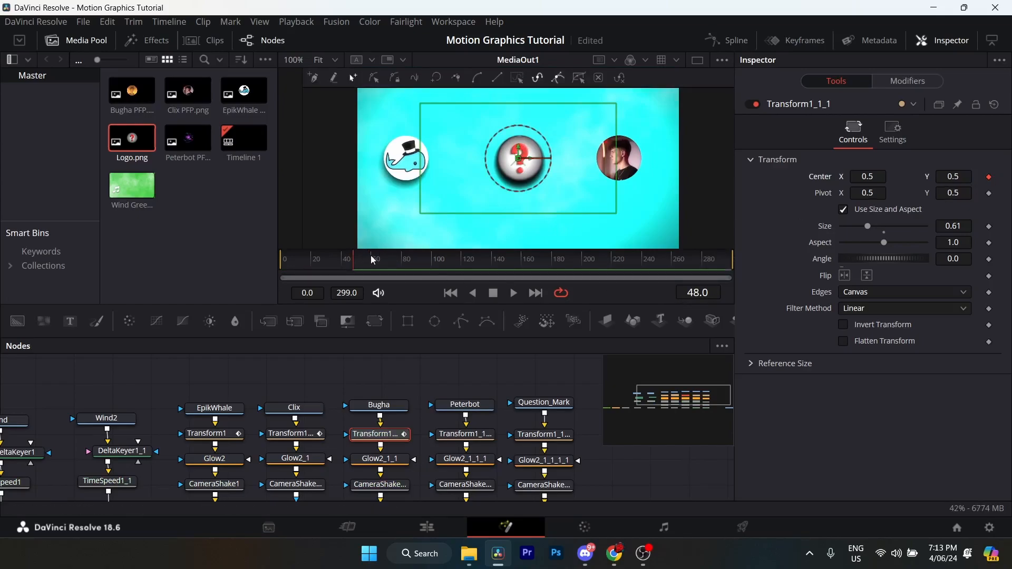
# - Set the Transform1_1_1 center X to 0.325 at frame 68
pyautogui.moveTo(364, 258); pyautogui.dragTo(380, 259)
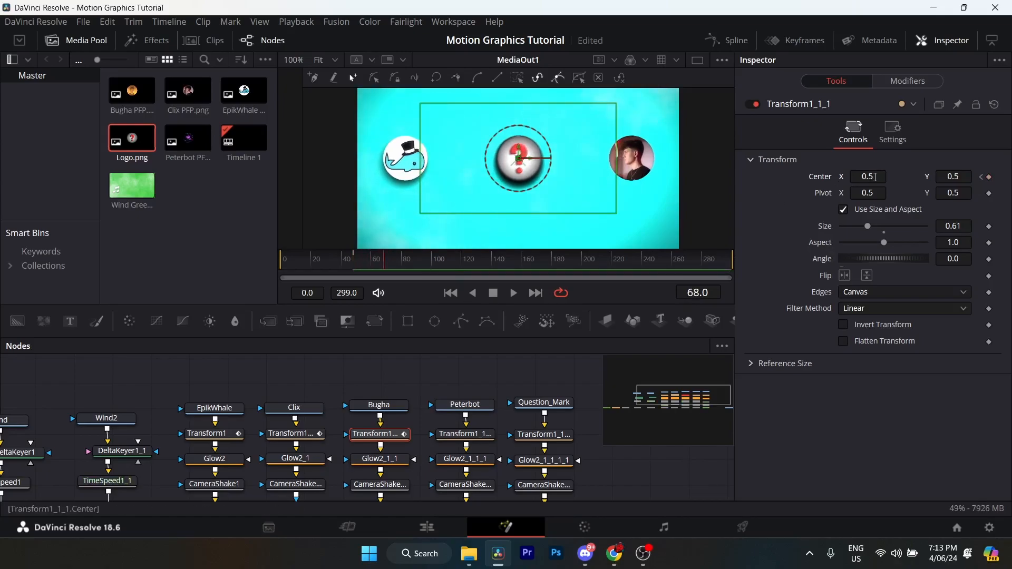
pyautogui.click(875, 177)
pyautogui.write('0.325')
pyautogui.press('Tab')
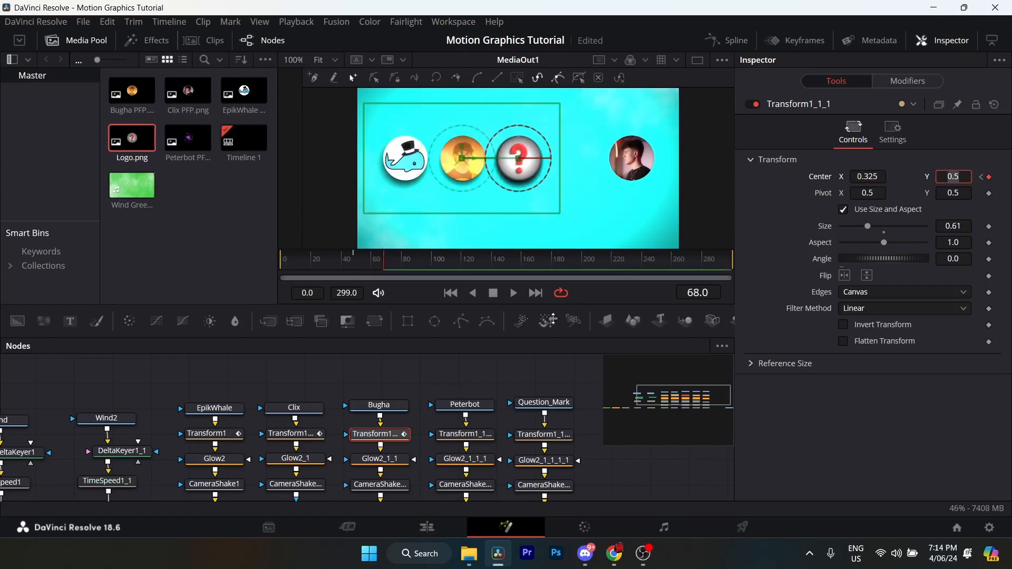
# - Isolate Transform1_1_1's displacement curve in the spline editor and smooth both of its keyframes
pyautogui.click(727, 40)
pyautogui.scroll(-3, 406, 425)
pyautogui.click(388, 380)
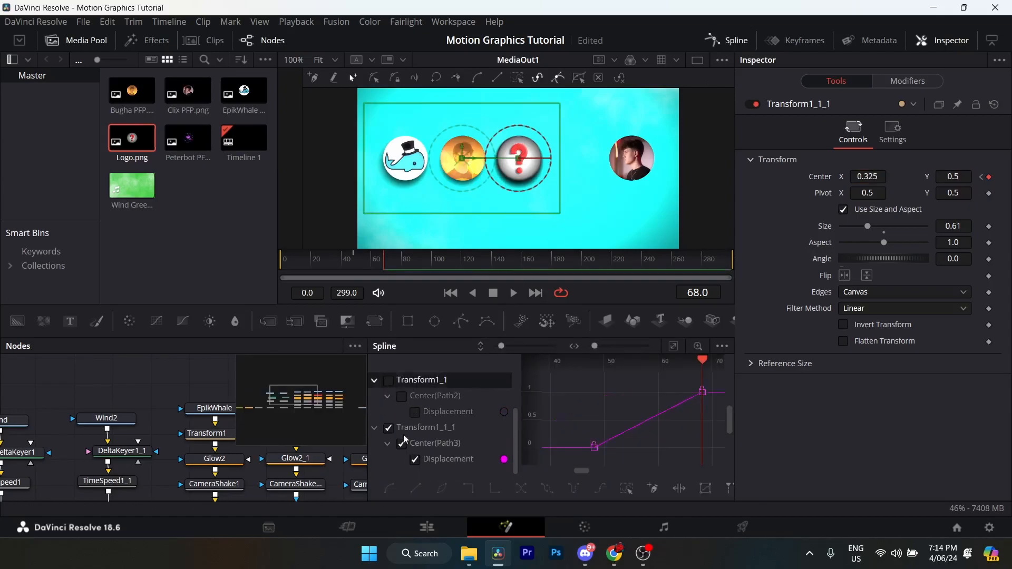
pyautogui.click(419, 428)
pyautogui.moveTo(699, 380); pyautogui.dragTo(548, 471)
pyautogui.click(443, 487)
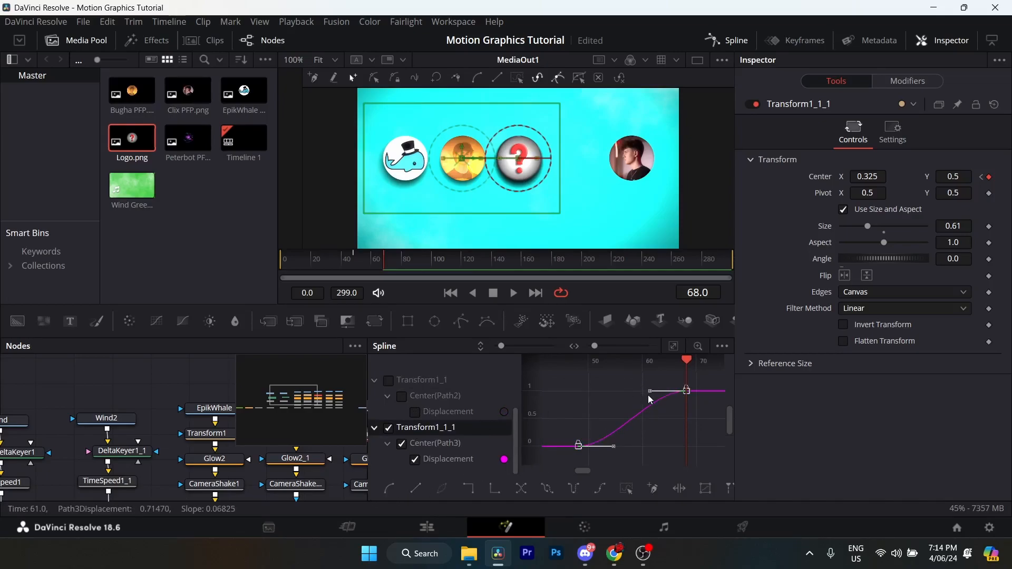
# - Give Transform1_1_1's smoothed curve a fast start and long ease-out by adjusting its handles, and close the spline editor
pyautogui.moveTo(649, 391); pyautogui.dragTo(580, 400)
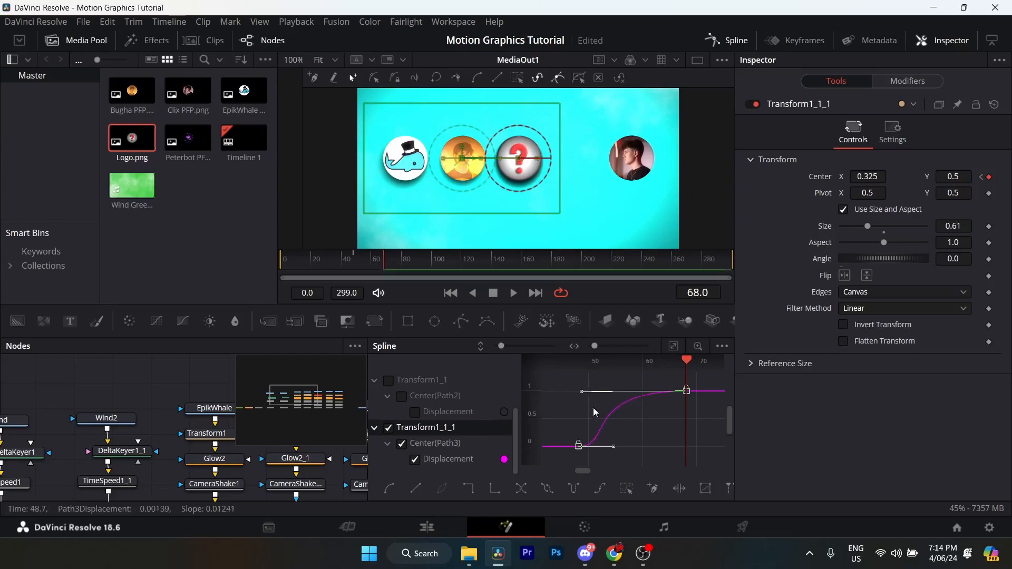
pyautogui.moveTo(613, 447); pyautogui.dragTo(586, 446)
pyautogui.moveTo(577, 396); pyautogui.dragTo(576, 396)
pyautogui.click(732, 41)
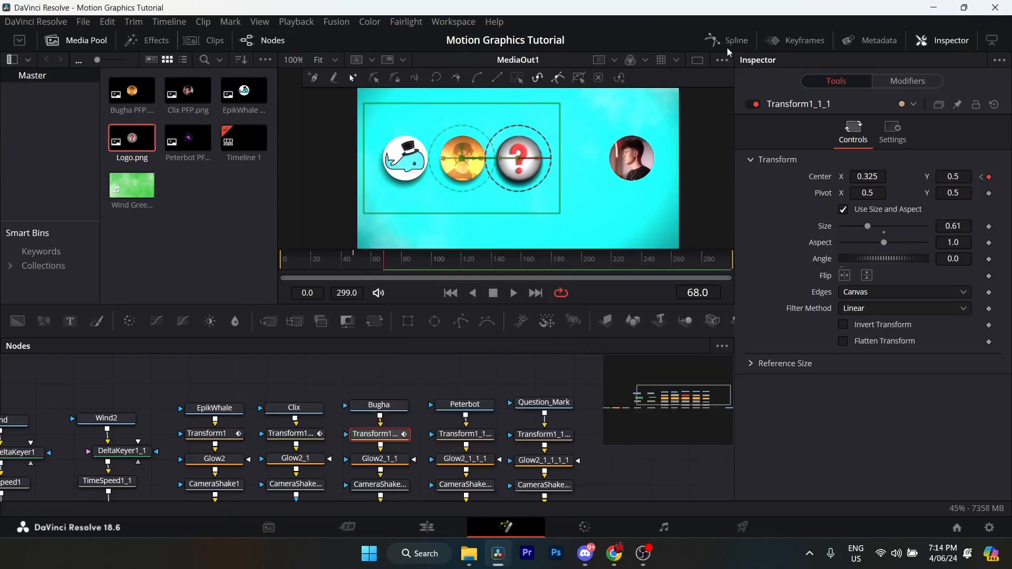
# - Keyframe the center position of Peterbot's Transform1_1_1_1 node at frame 58
pyautogui.hscroll(4, 420, 409)
pyautogui.click(368, 434)
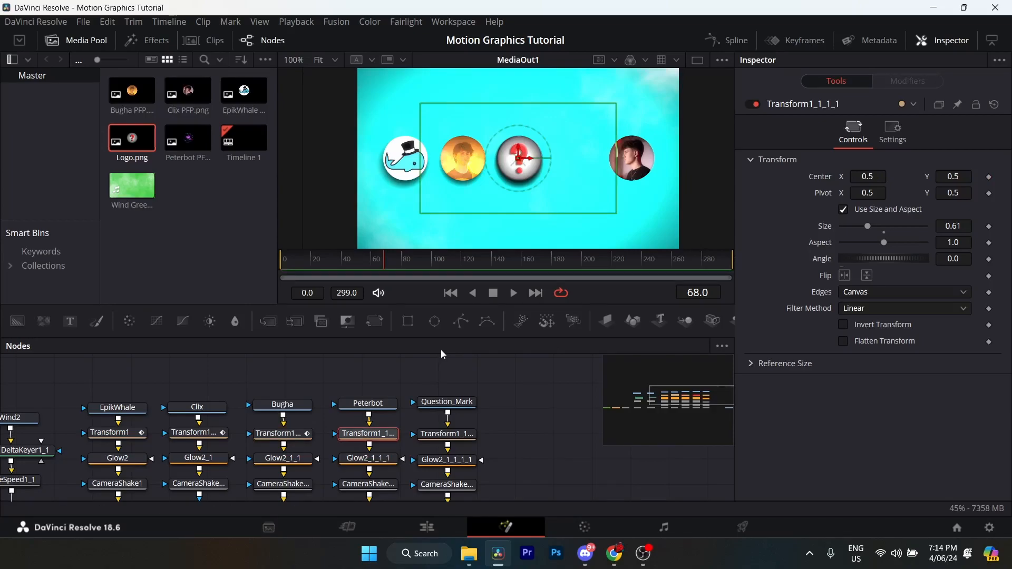
pyautogui.press('Left')
pyautogui.press('Left')
pyautogui.press('Left')
pyautogui.press('Left')
pyautogui.press('Left')
pyautogui.press('Left')
pyautogui.press('Left')
pyautogui.press('Left')
pyautogui.press('Left')
pyautogui.press('Left')
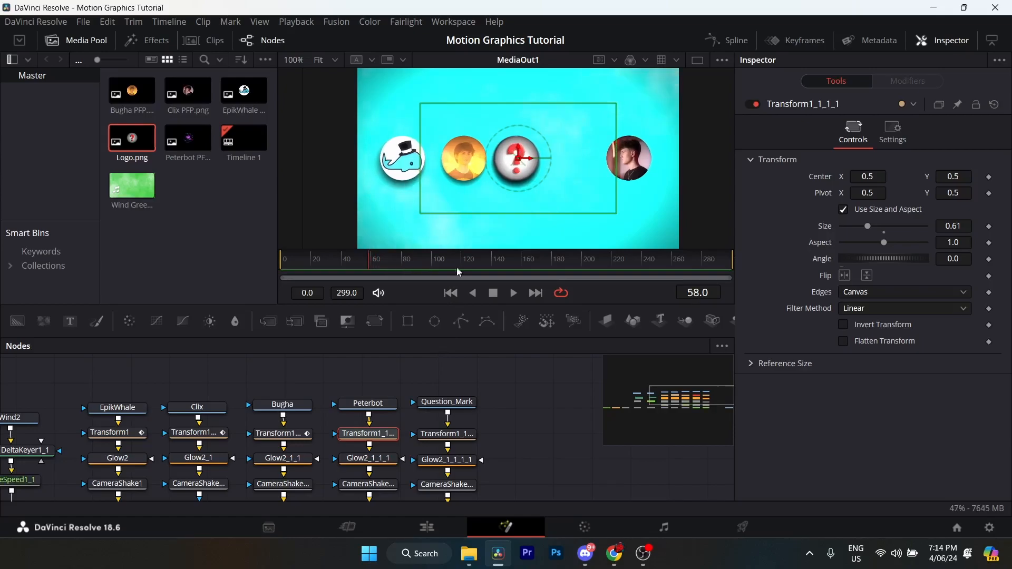
pyautogui.click(989, 177)
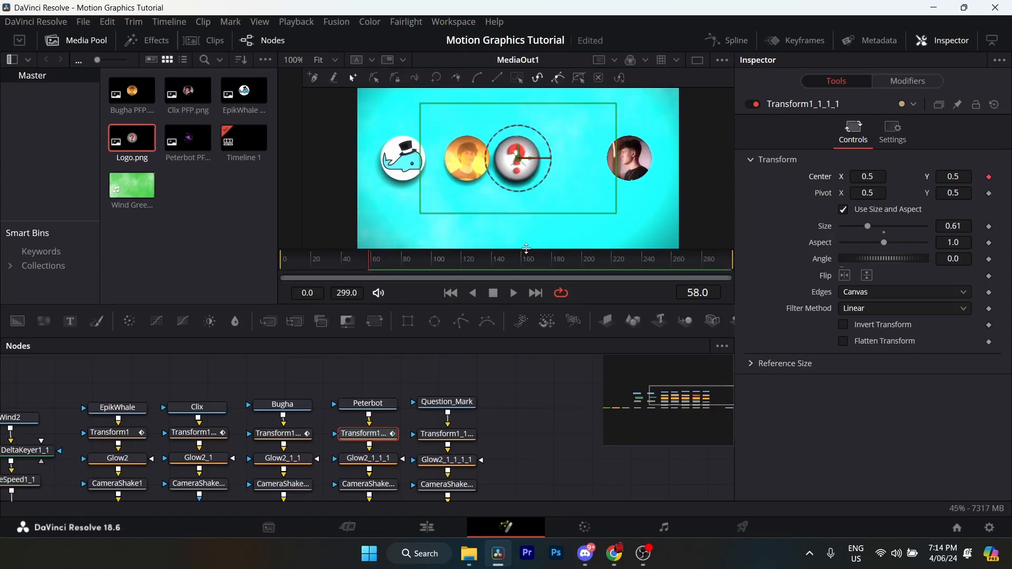
# - Set the Transform1_1_1_1 center X to 0.673 at frame 78
pyautogui.moveTo(370, 261); pyautogui.dragTo(398, 262)
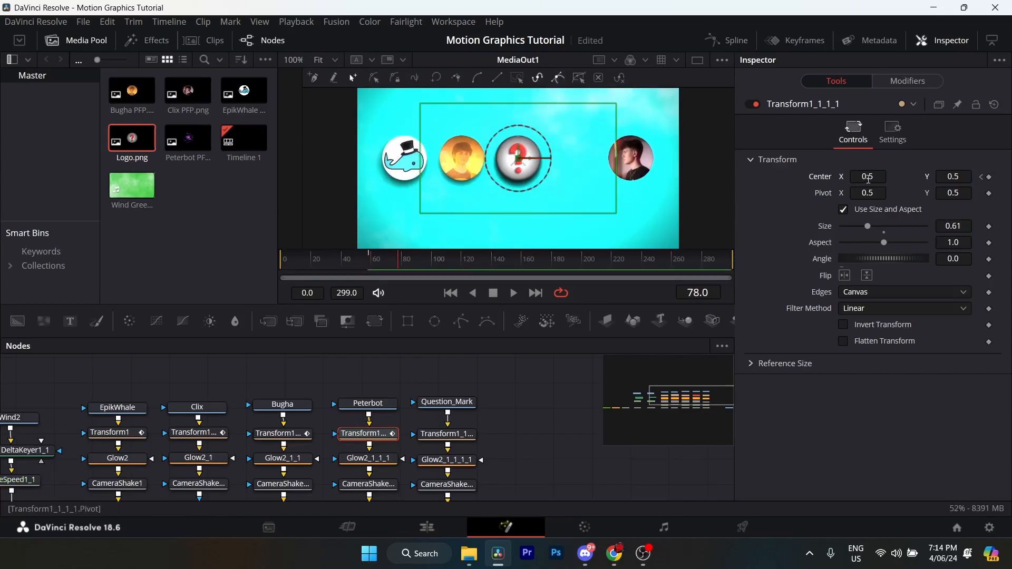
pyautogui.click(869, 177)
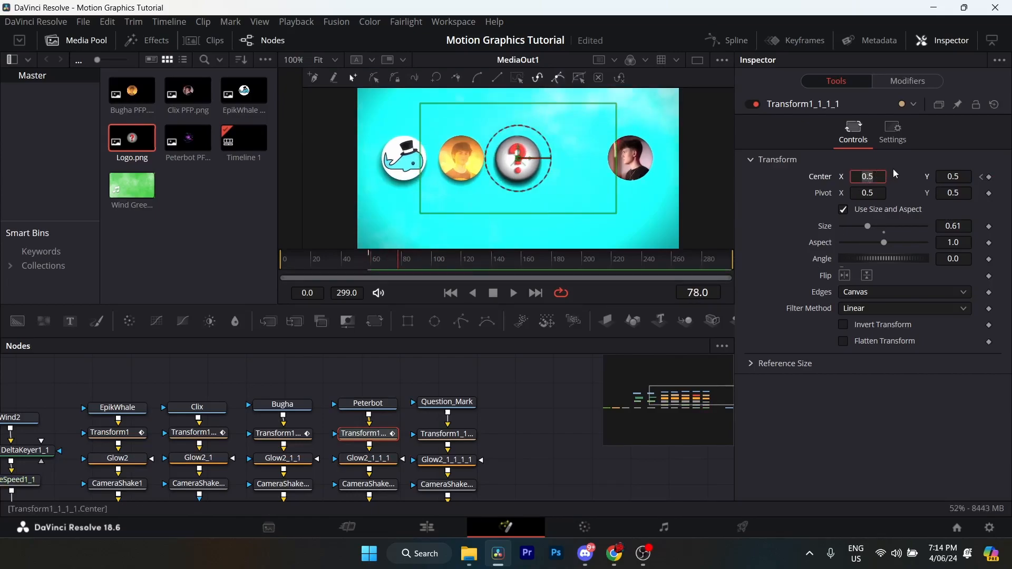
pyautogui.write('0.673')
pyautogui.press('Return')
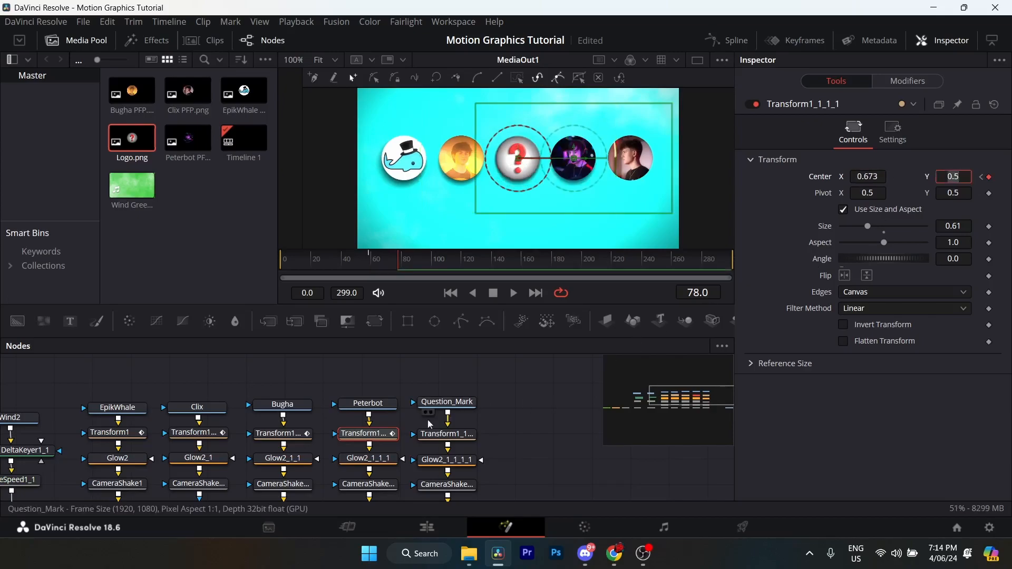
# - Isolate Transform1_1_1_1's displacement curve in the spline editor and smooth both of its keyframes
pyautogui.click(733, 40)
pyautogui.click(388, 428)
pyautogui.scroll(-1, 416, 416)
pyautogui.moveTo(660, 415); pyautogui.dragTo(636, 420)
pyautogui.moveTo(700, 381); pyautogui.dragTo(559, 456)
pyautogui.click(389, 489)
# - Shape Transform1_1_1_1's curve handles into a fast start with a long ease-out, and save the project with the spline editor closed
pyautogui.moveTo(644, 397); pyautogui.dragTo(567, 404)
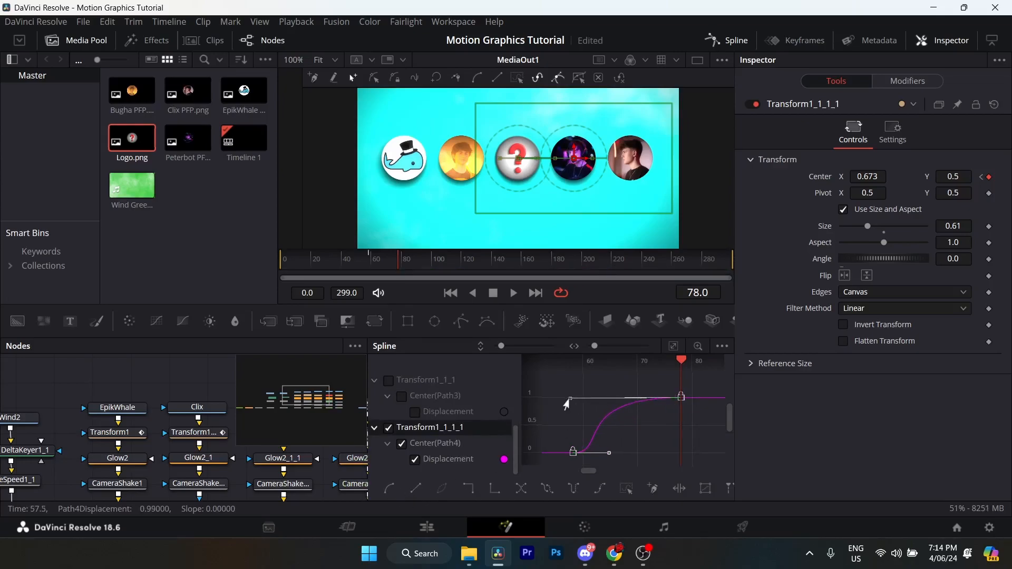
pyautogui.moveTo(609, 452); pyautogui.dragTo(580, 458)
pyautogui.hotkey('ctrl', 's')
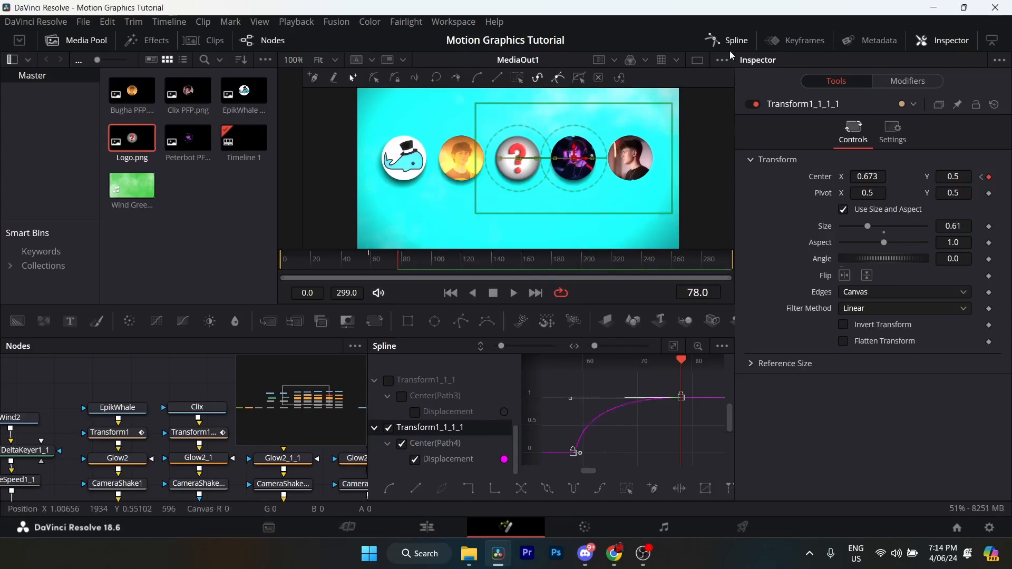
pyautogui.click(728, 41)
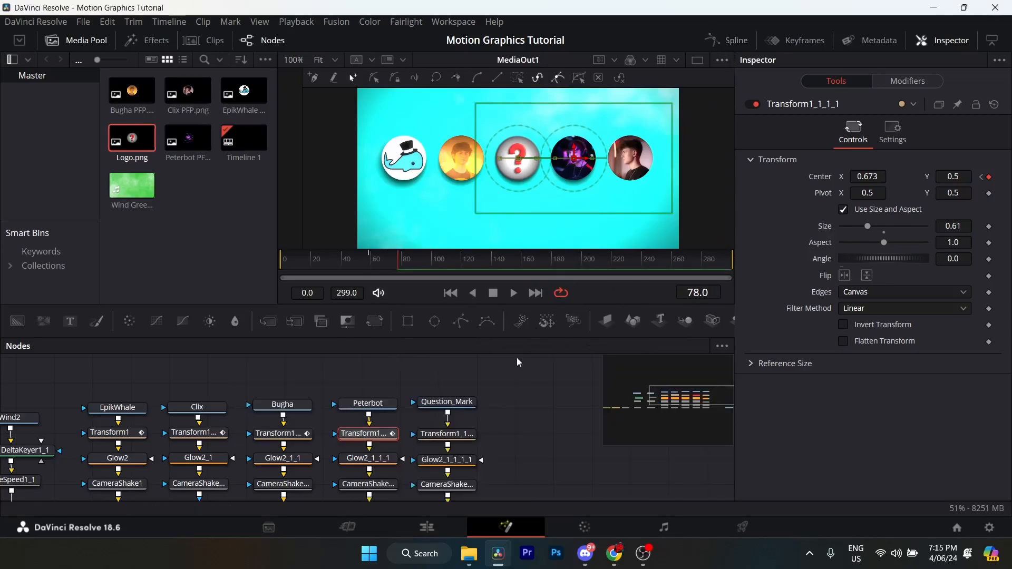
pyautogui.click(456, 435)
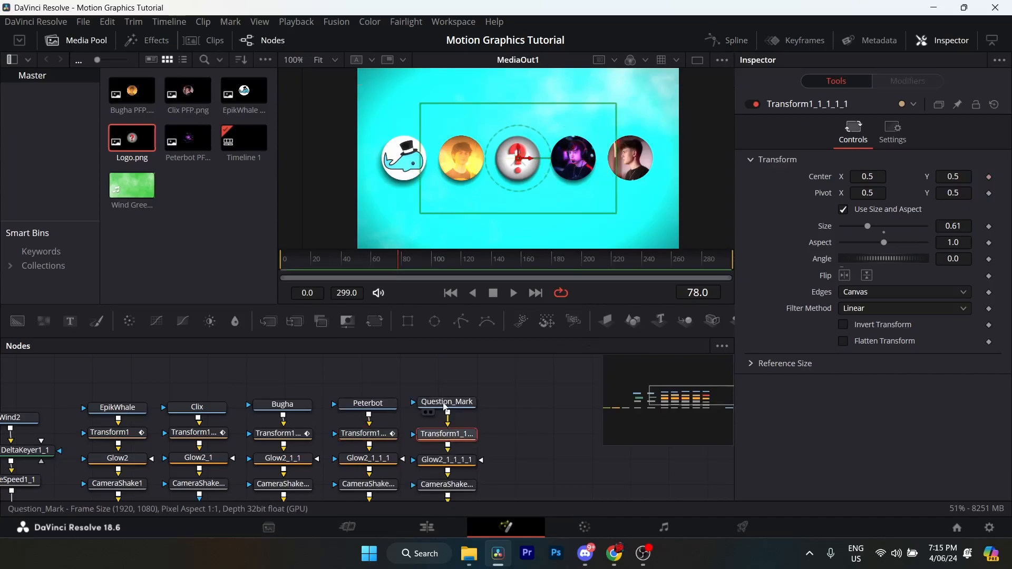
pyautogui.click(447, 404)
pyautogui.click(459, 436)
# - Switch to the Edit page and set Render Cache Fusion Output to On for the Fusion Composition clip on Video 1
pyautogui.hotkey('shift', '4')
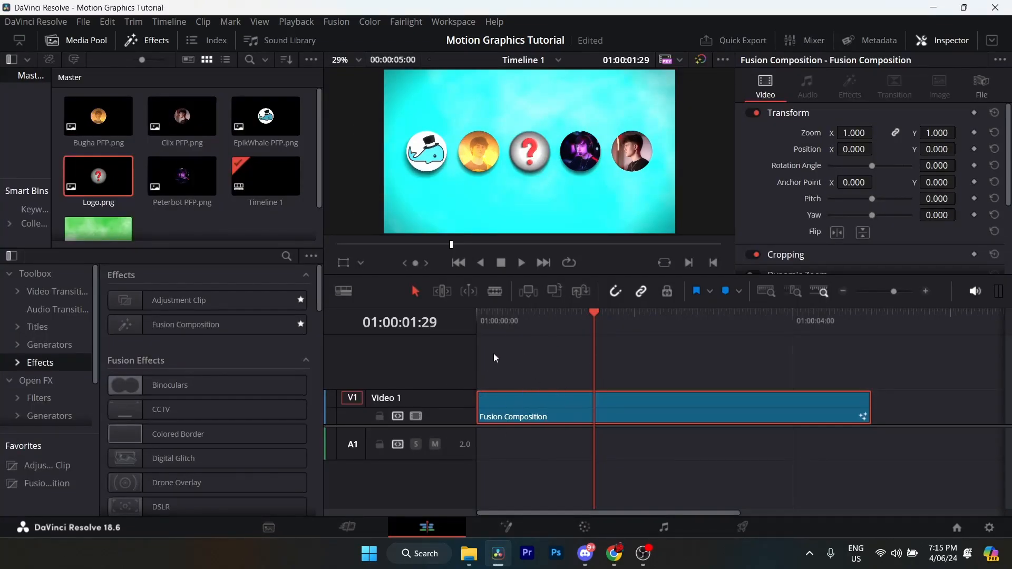
pyautogui.click(562, 314)
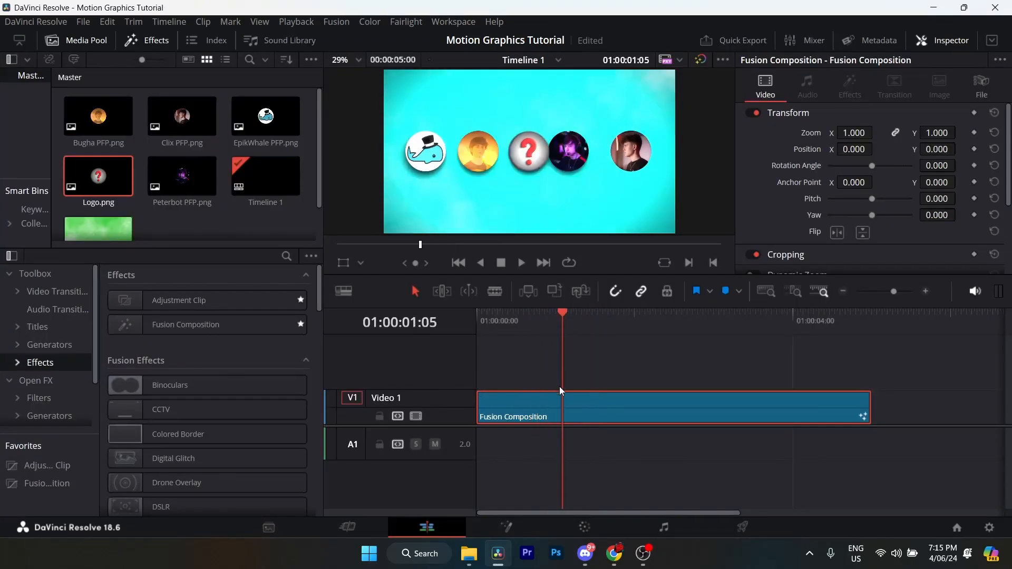
pyautogui.rightClick(607, 410)
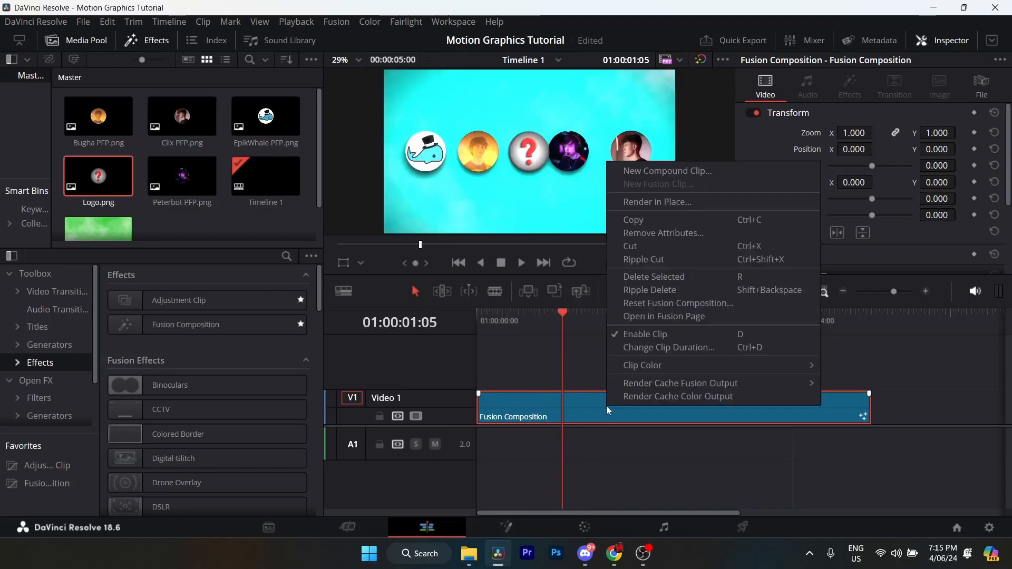
pyautogui.moveTo(728, 388)
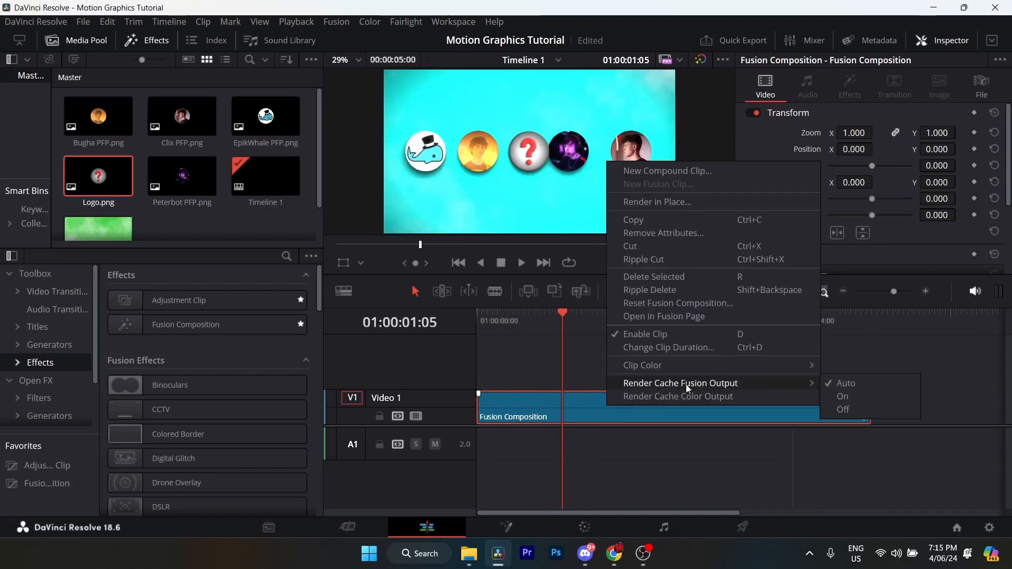
pyautogui.click(826, 393)
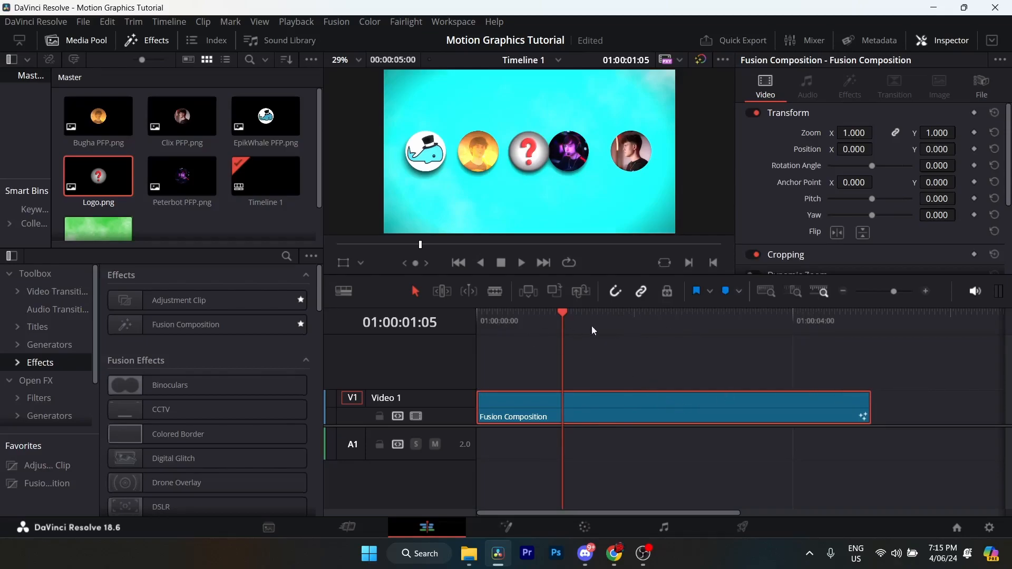
# - Enable the timeline's Render Cache mode and play the Fusion Composition clip from its start
pyautogui.click(295, 22)
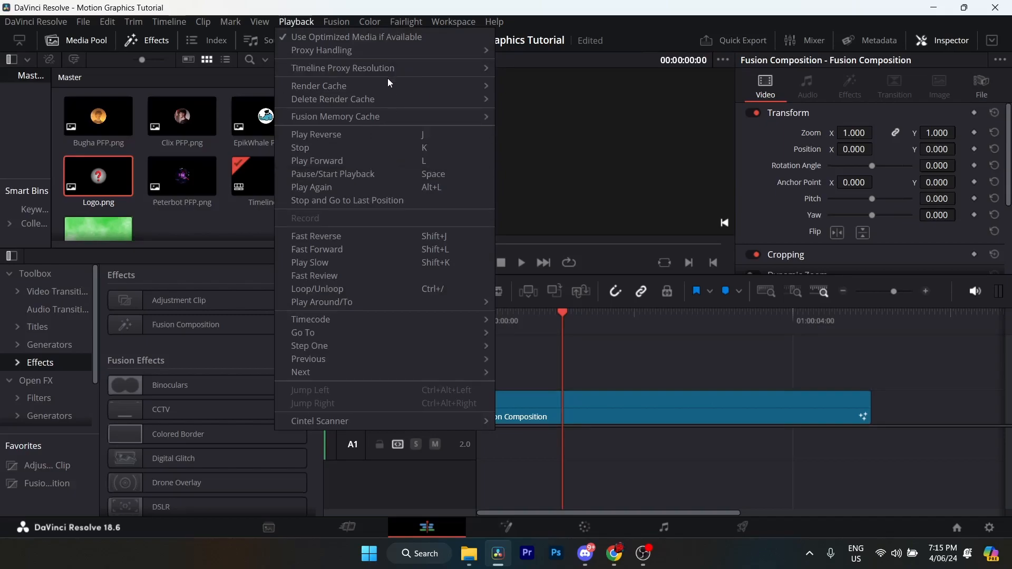
pyautogui.moveTo(388, 79)
pyautogui.click(525, 98)
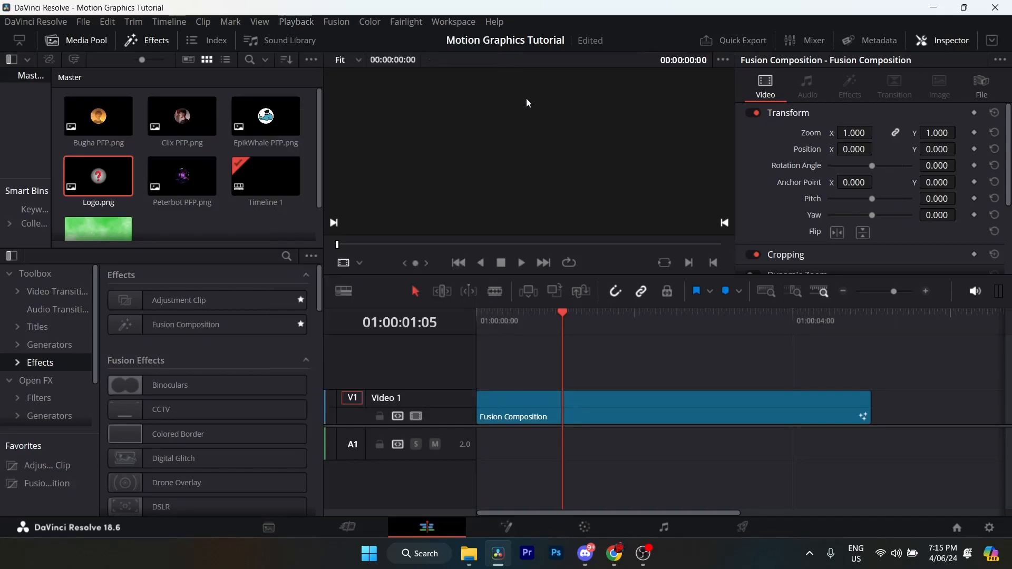
pyautogui.moveTo(504, 320); pyautogui.dragTo(470, 327)
pyautogui.press('space')
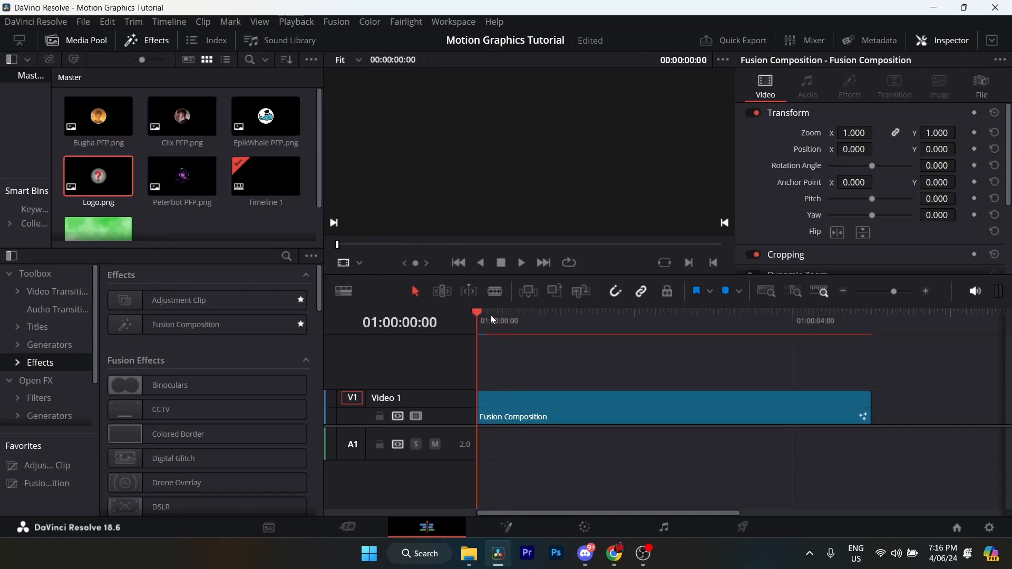
# - Set the Timeline Proxy Resolution to Quarter and scrub through the opening second of the Fusion Composition clip
pyautogui.click(487, 314)
pyautogui.click(295, 22)
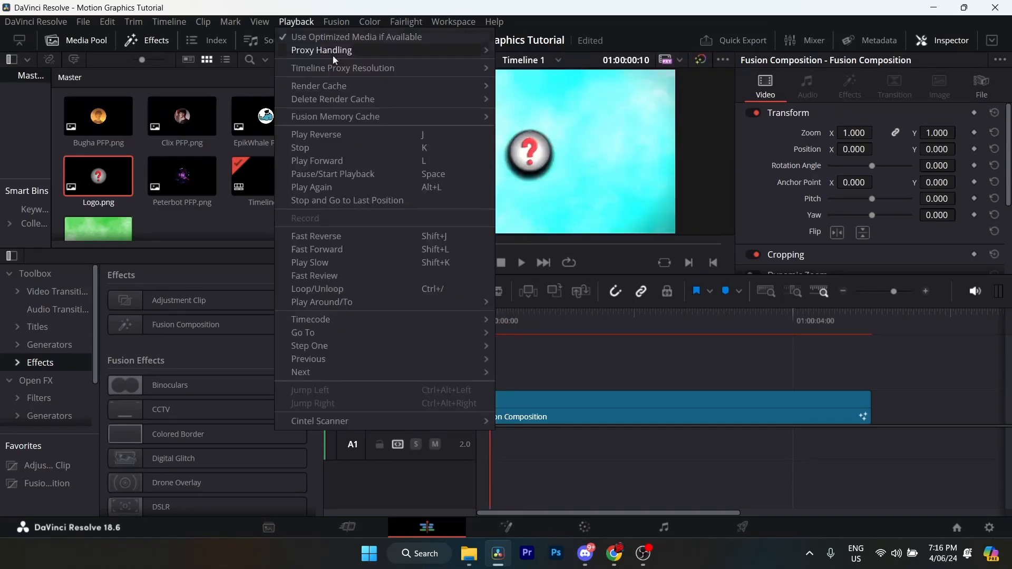
pyautogui.moveTo(364, 70)
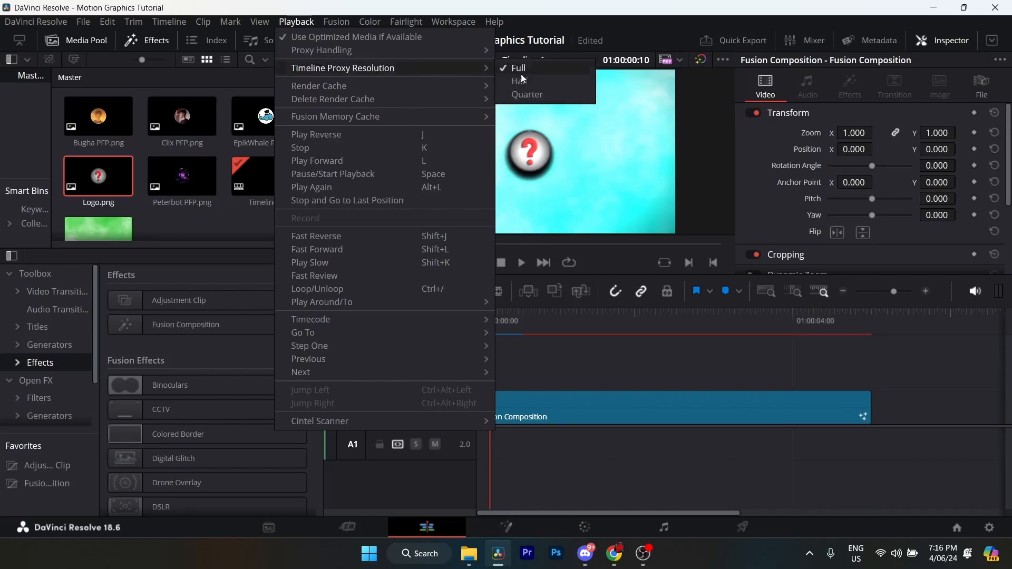
pyautogui.click(527, 96)
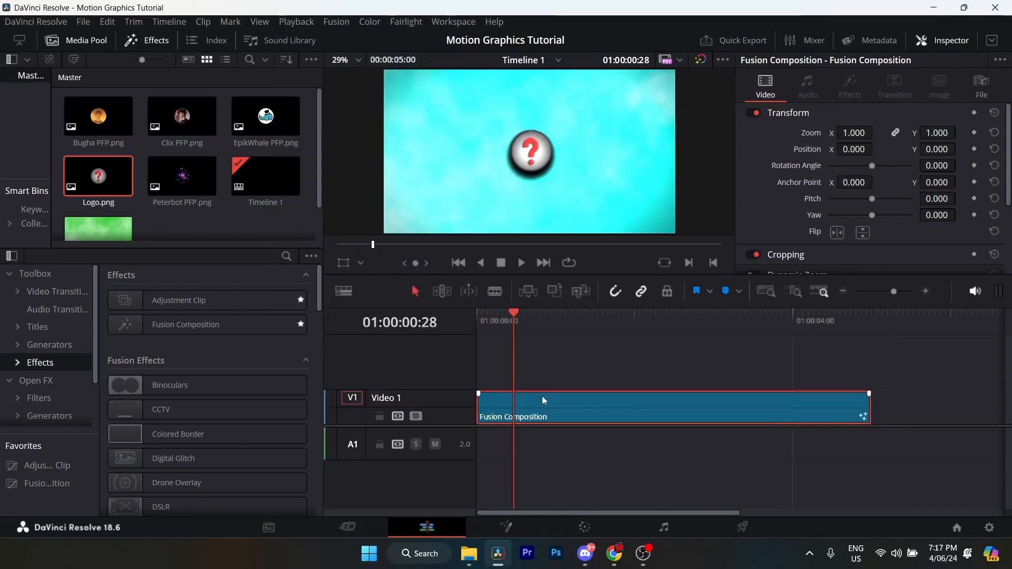
pyautogui.moveTo(521, 322); pyautogui.dragTo(538, 316)
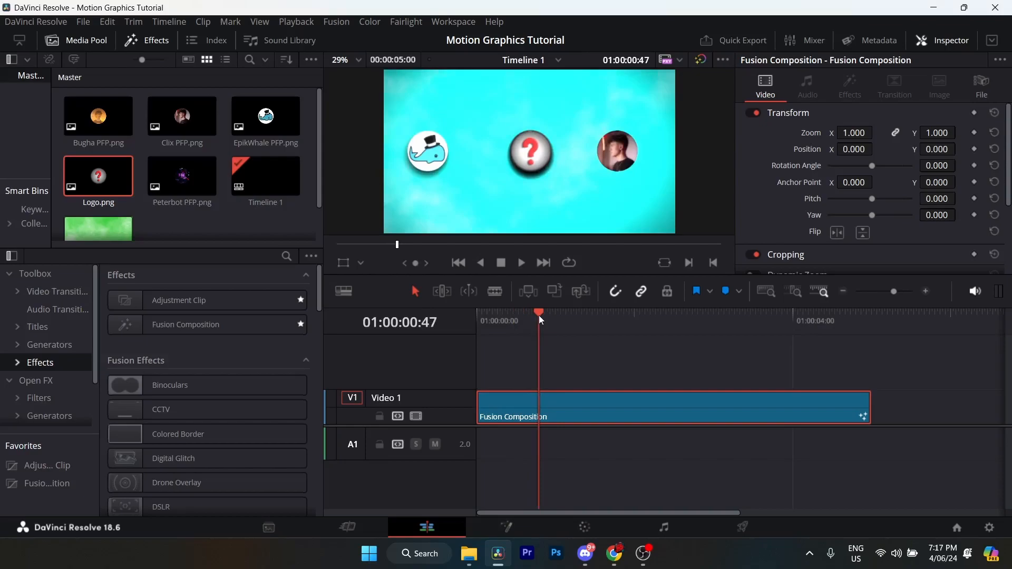